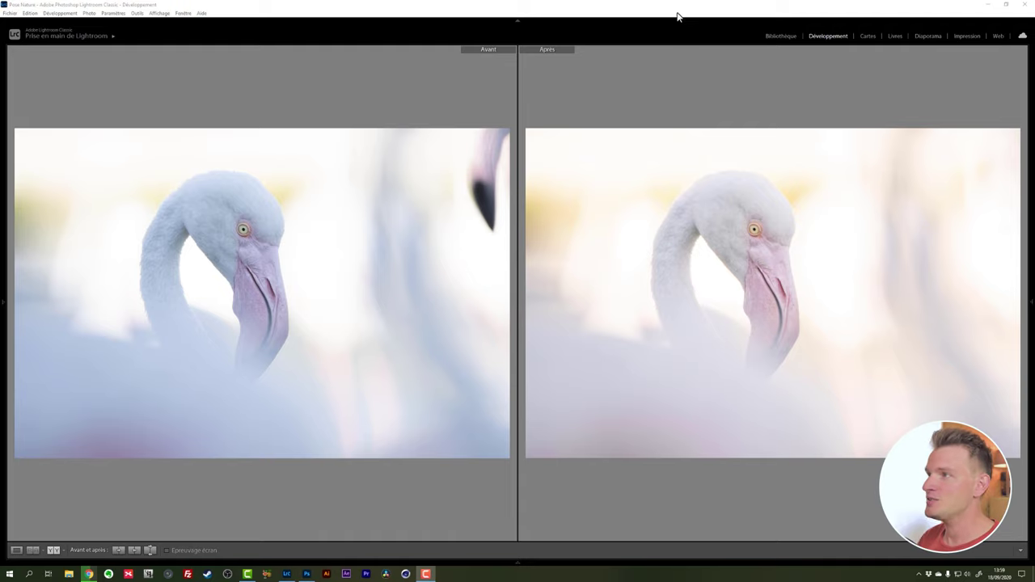
Step: Restore the normal interface and single view, then reset the flamingo photo to unedited
key(l)
key(l)
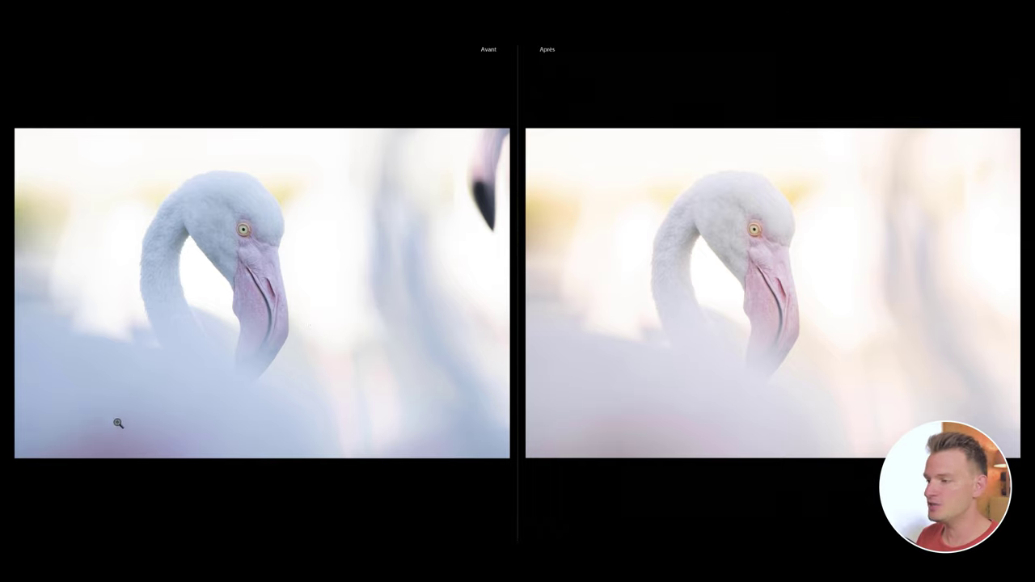
key(l)
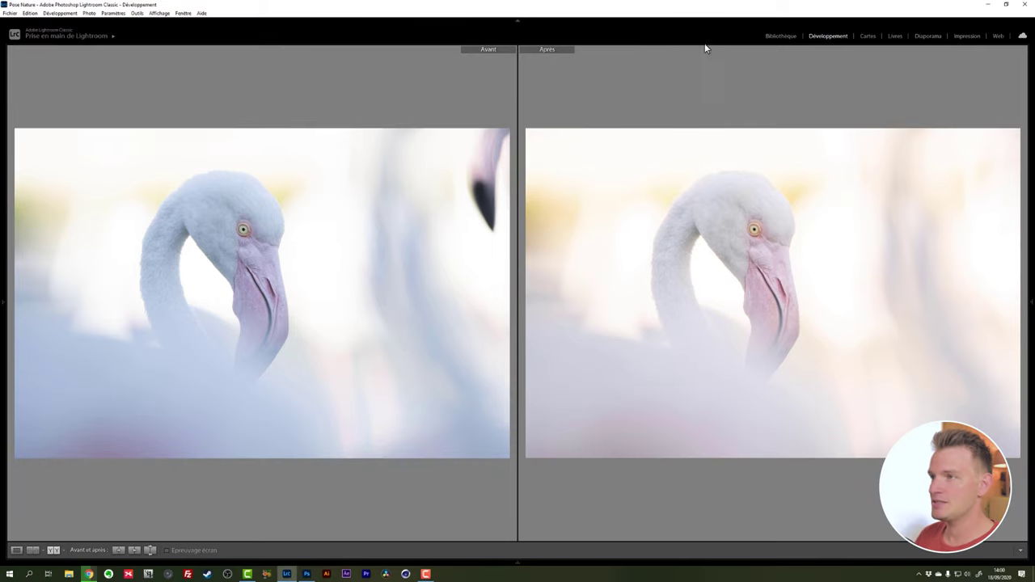
key(y)
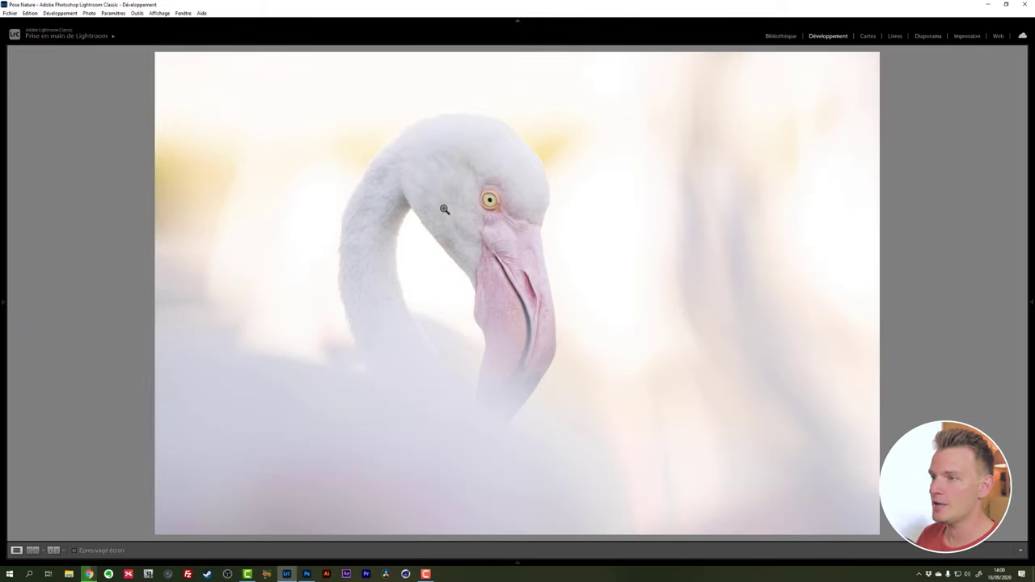
click(1031, 302)
click(991, 550)
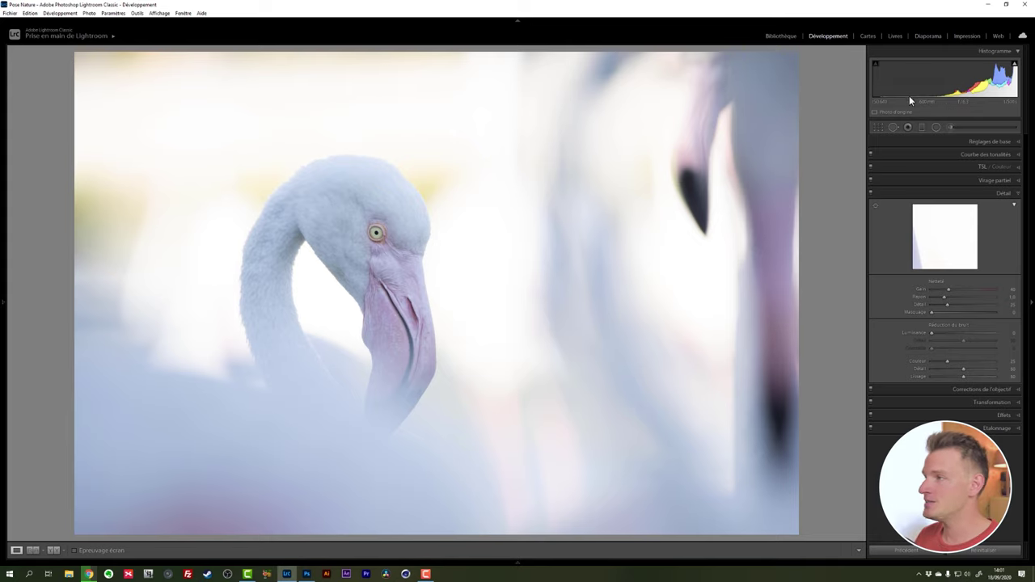
click(877, 127)
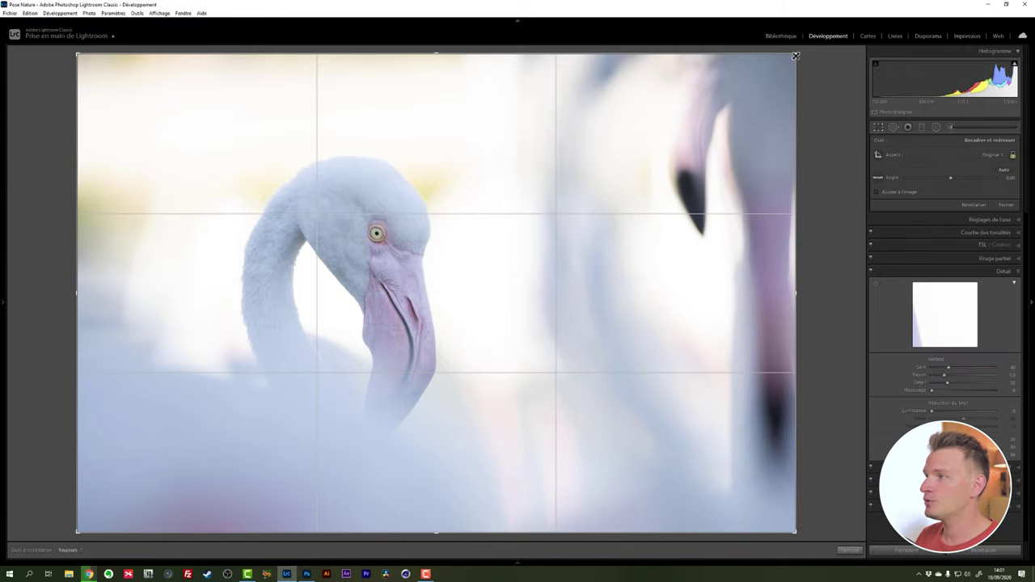
Step: Tighten the crop from the top-right corner around the flamingo and commit it
drag(796, 55, 768, 80)
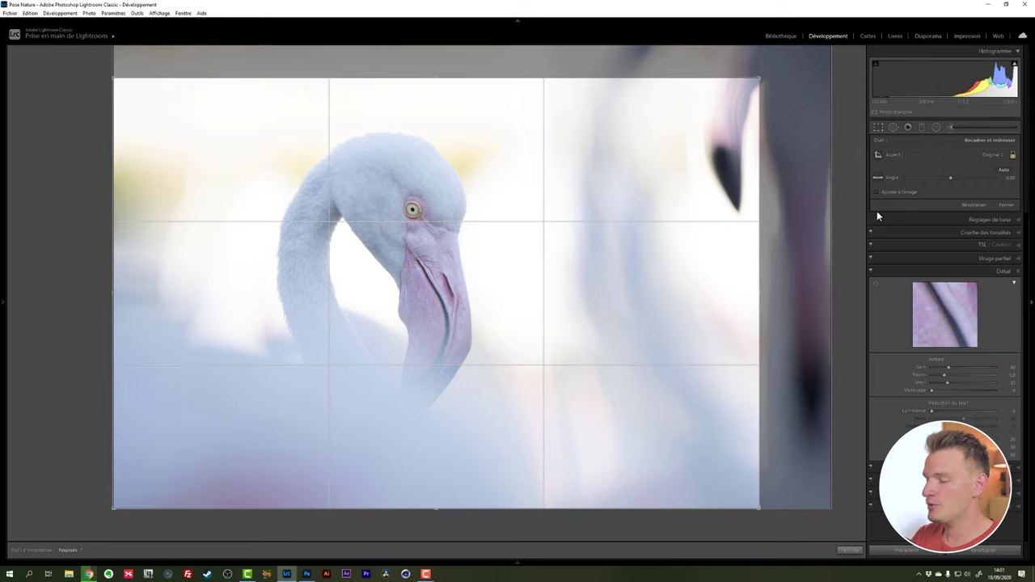
key(Return)
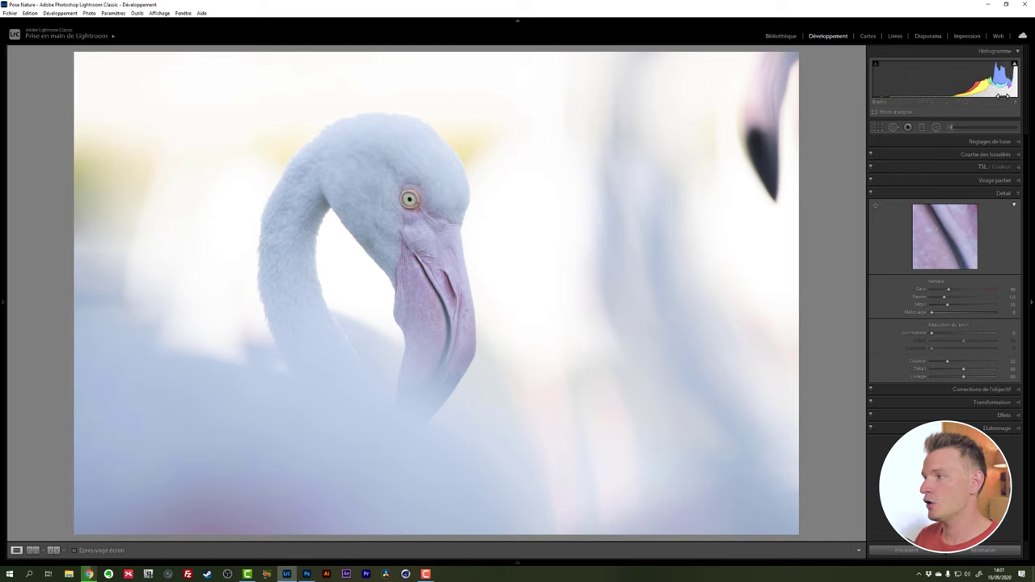
Step: Heal the dark beak tip and pink patch at top right with a smaller spot brush
click(893, 129)
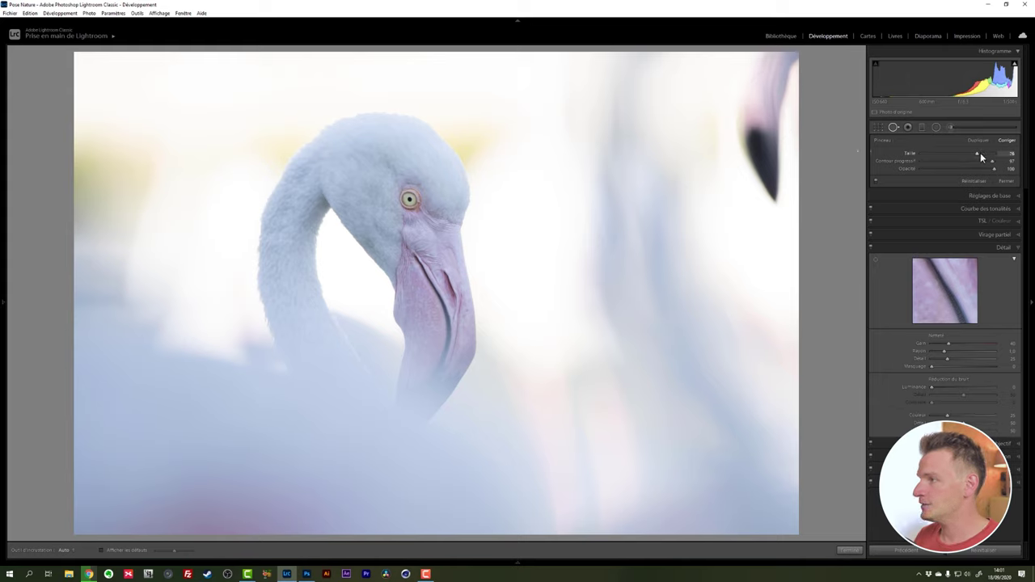
drag(981, 153, 975, 153)
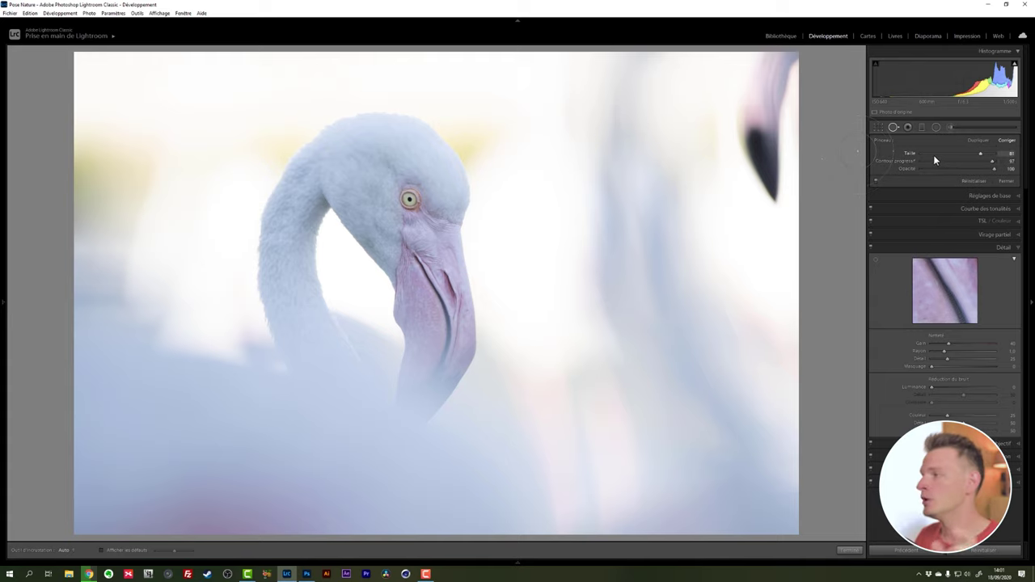
click(771, 176)
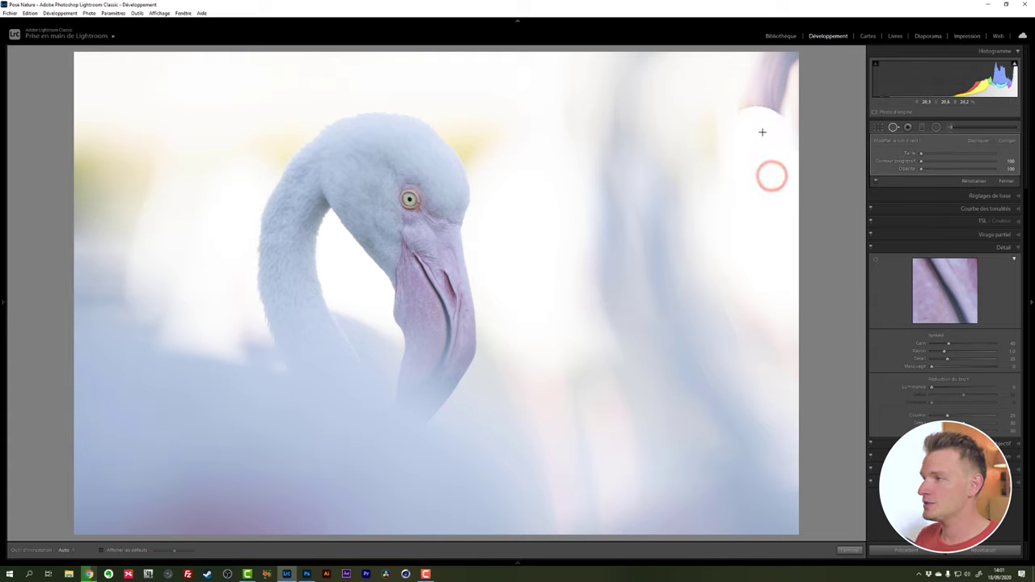
mouse_move(762, 132)
mouse_down()
mouse_move(779, 64)
mouse_move(773, 91)
mouse_up()
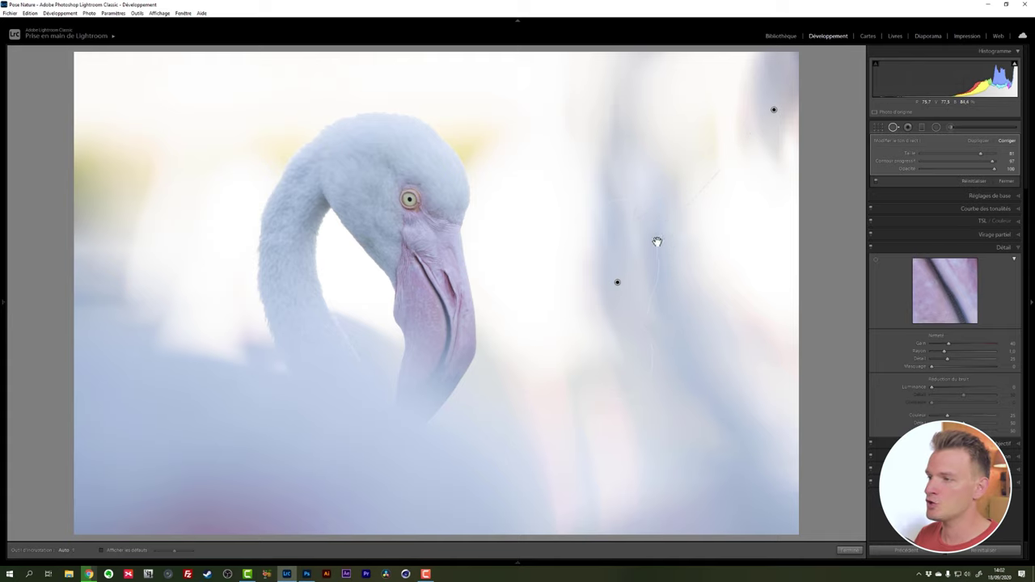
mouse_move(615, 236)
mouse_down()
mouse_move(565, 155)
mouse_move(524, 163)
mouse_up()
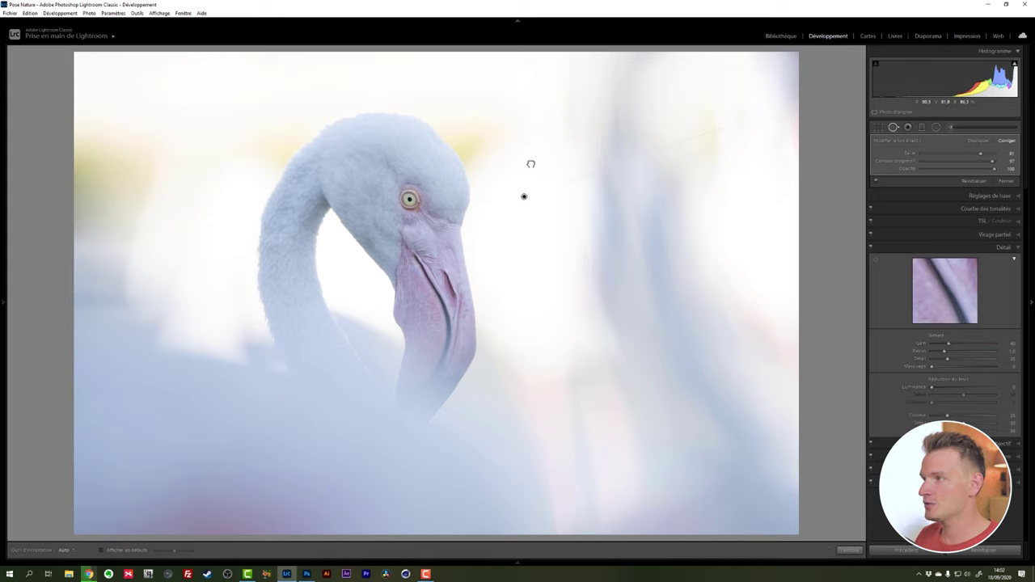
click(529, 164)
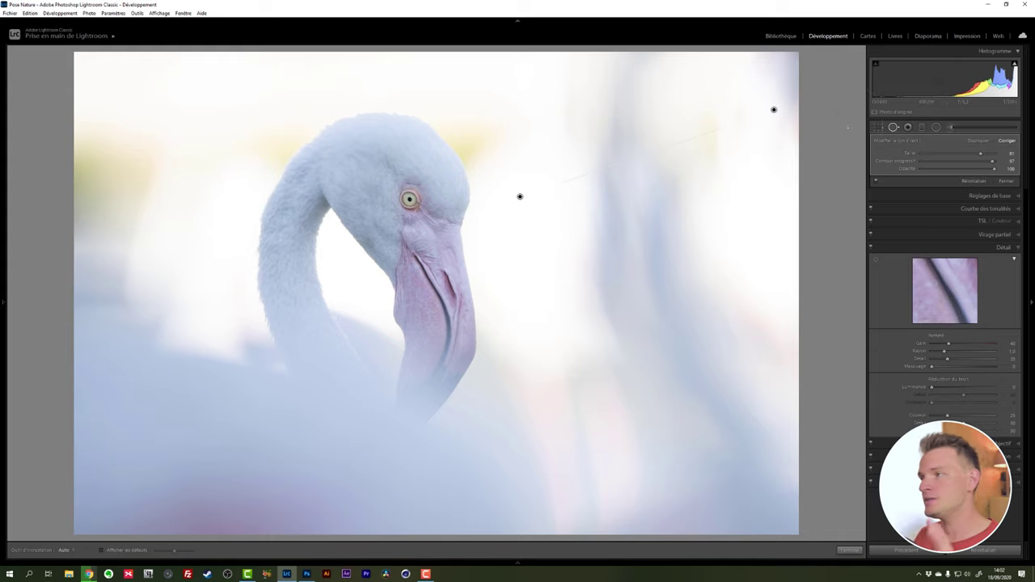
click(893, 128)
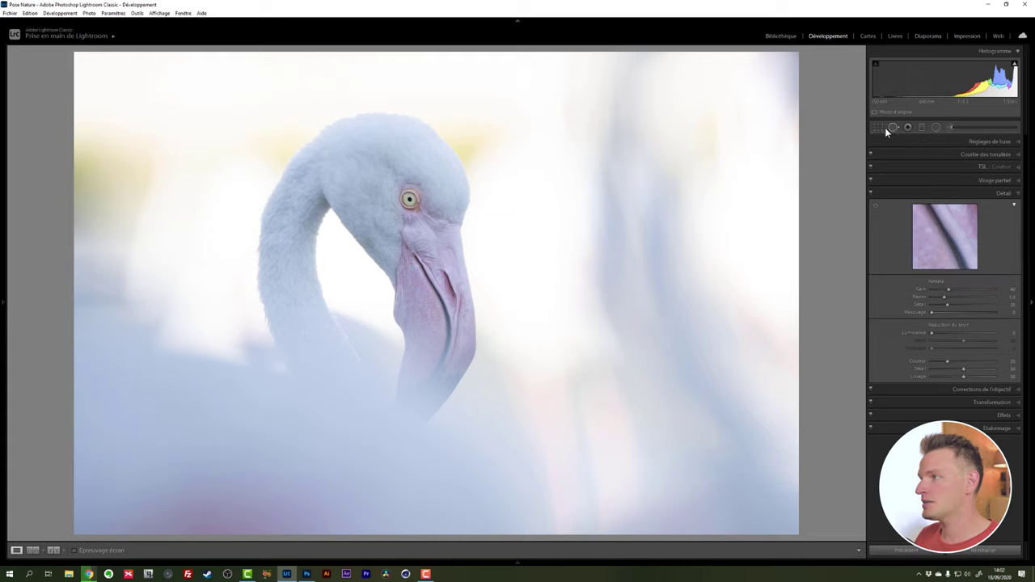
Step: Add an adjustment-brush mask with raised Shadows and compare it in Before/After
click(949, 127)
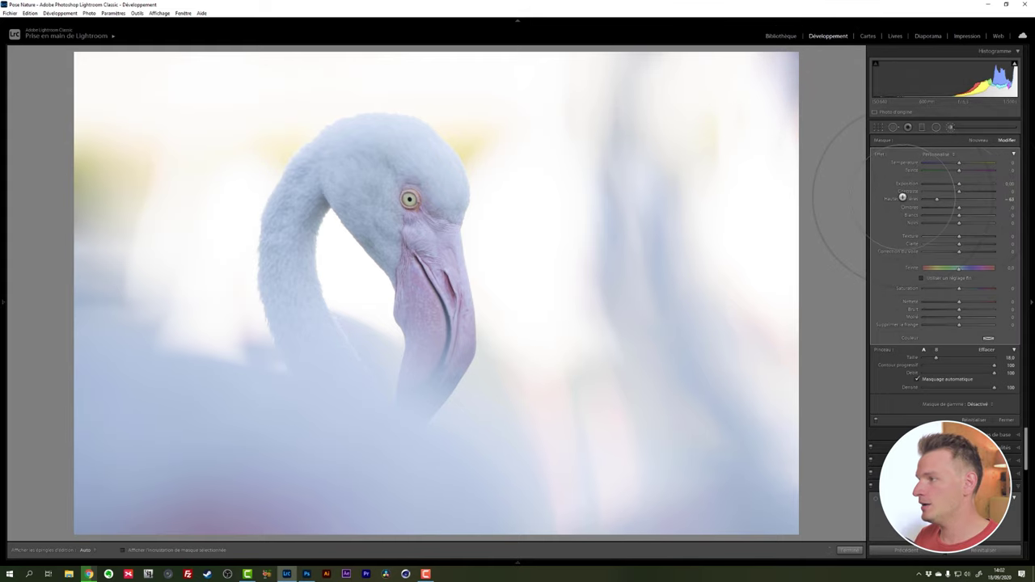
drag(959, 207, 986, 207)
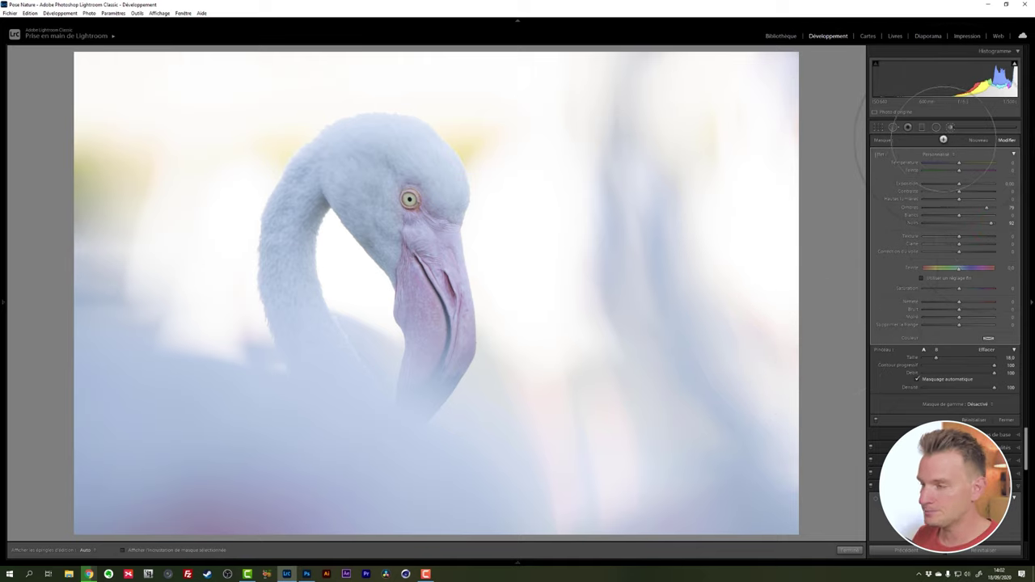
key(y)
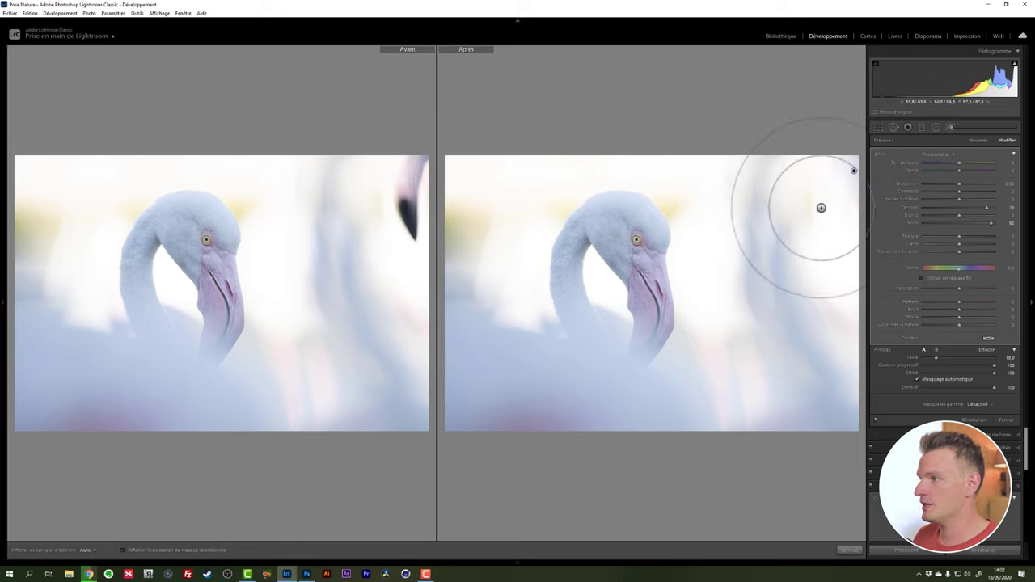
key(y)
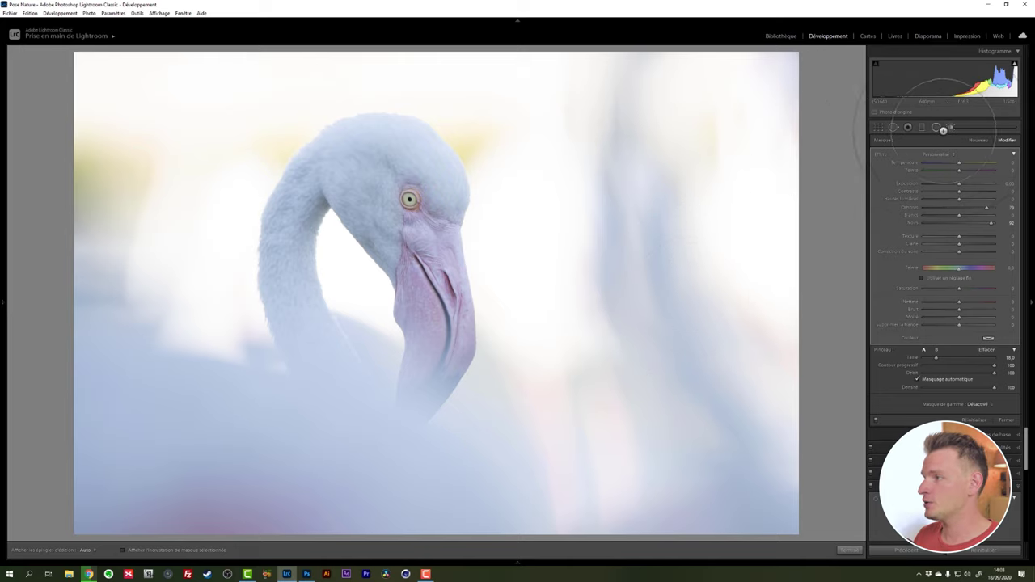
Step: Close the brush and warm the Basic panel Temperature to 6268
click(951, 127)
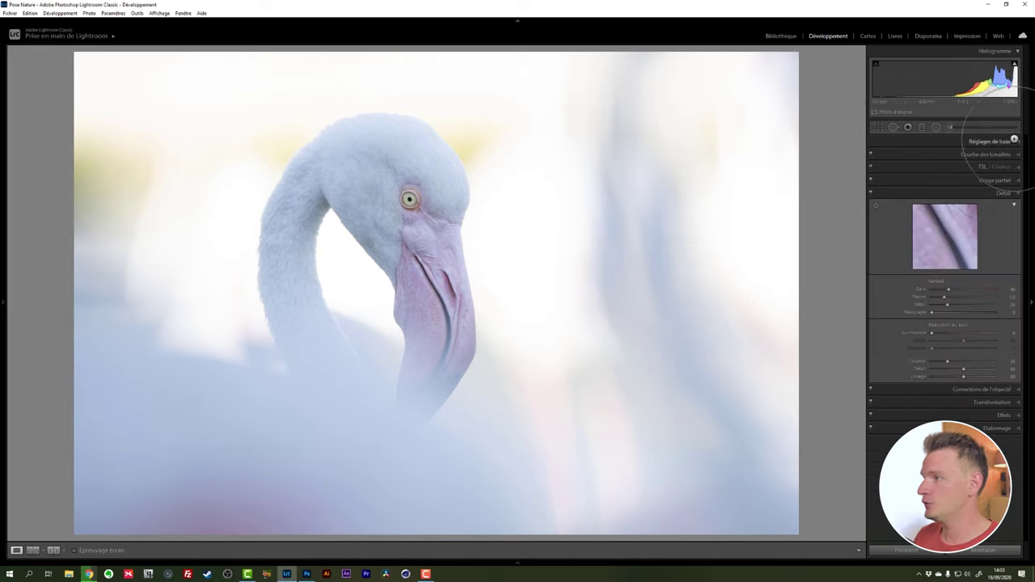
click(988, 140)
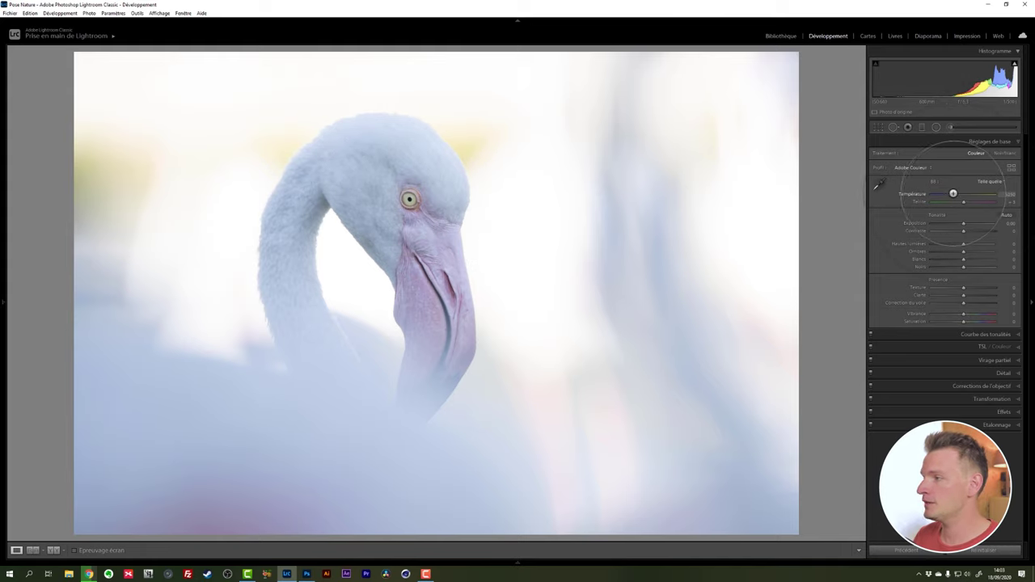
drag(952, 194, 958, 194)
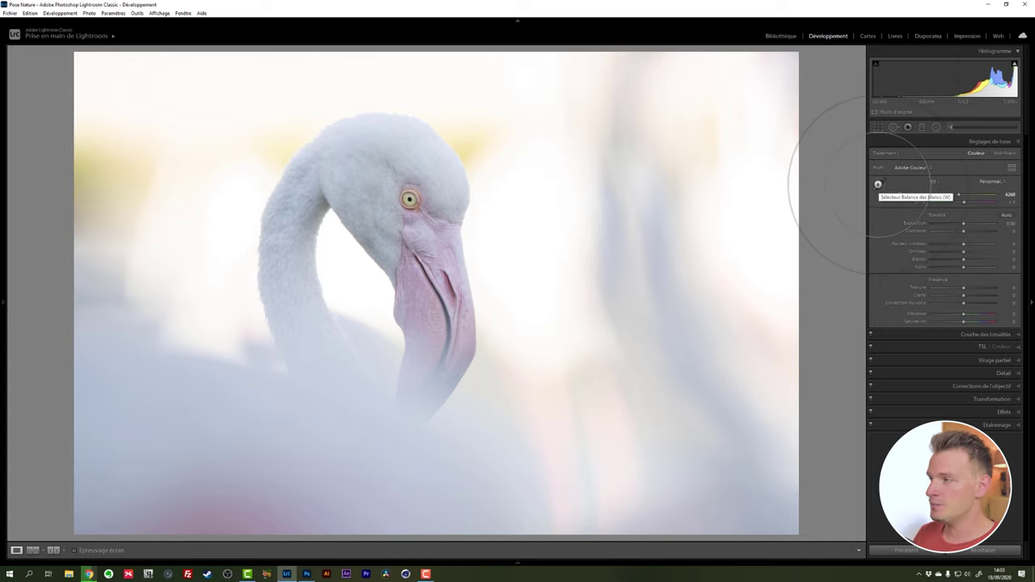
click(878, 184)
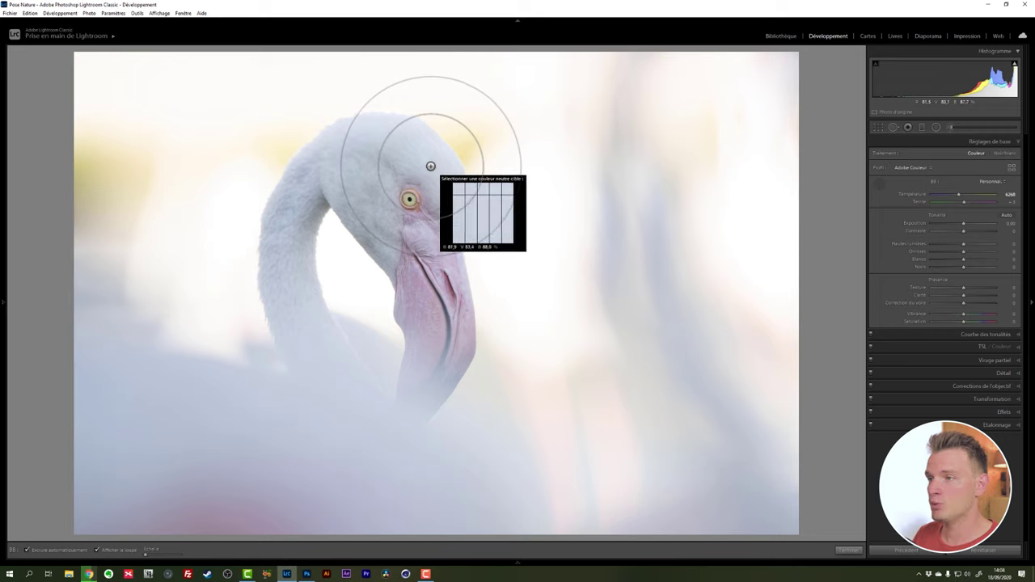
Step: Sample white balance from the flamingo's head and nudge the Temperature warmer
click(430, 165)
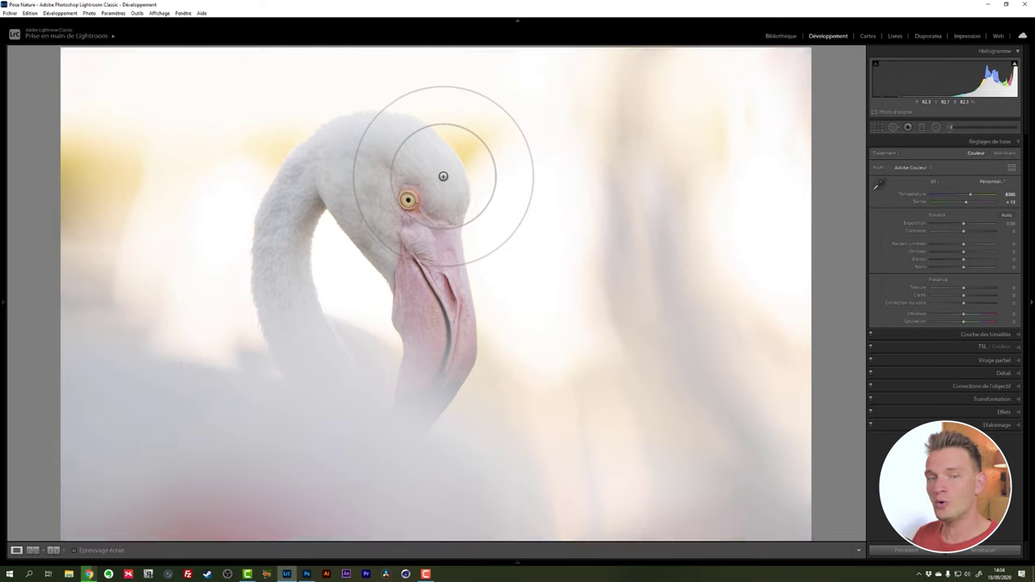
click(443, 177)
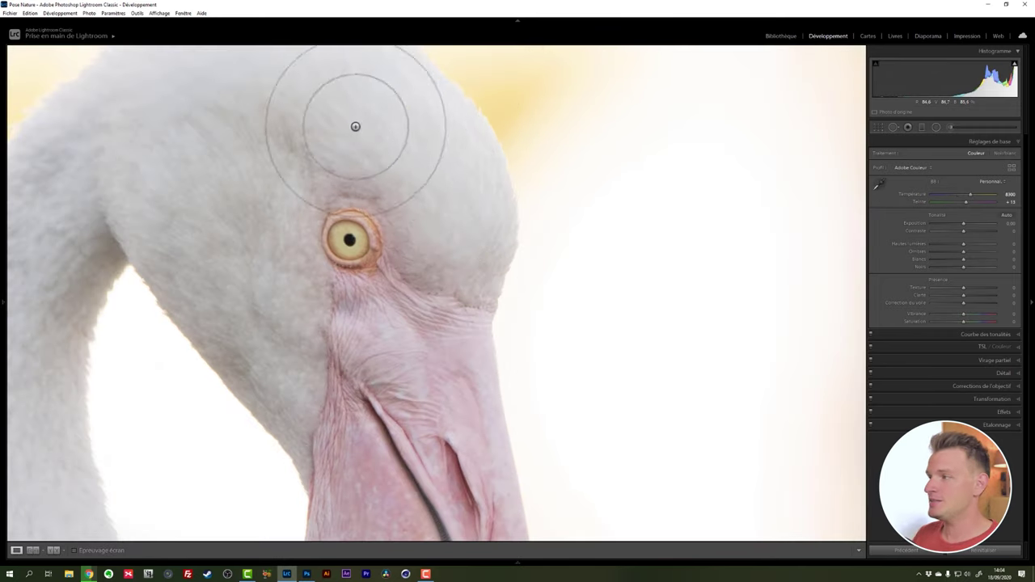
drag(991, 195, 1000, 197)
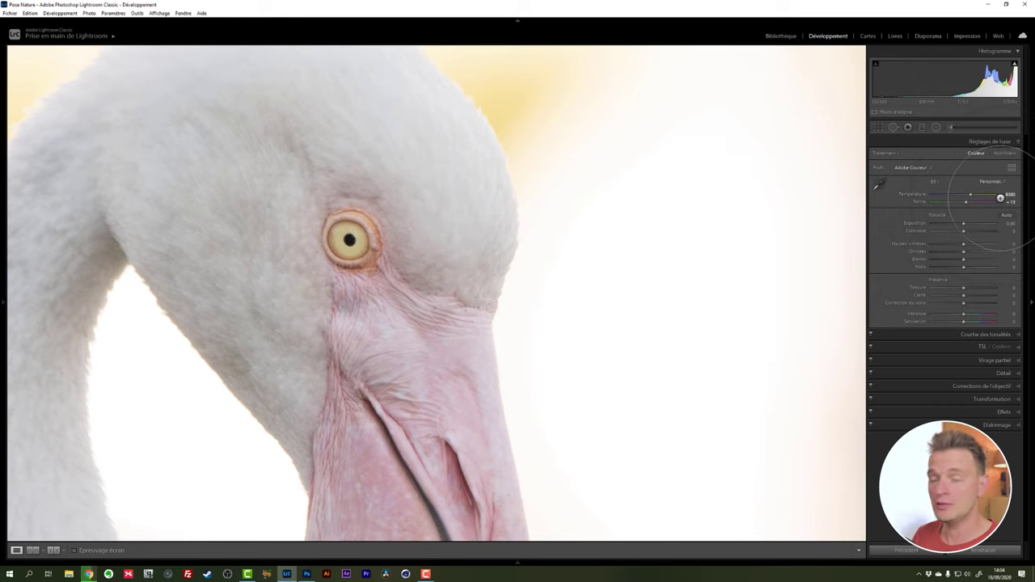
click(462, 198)
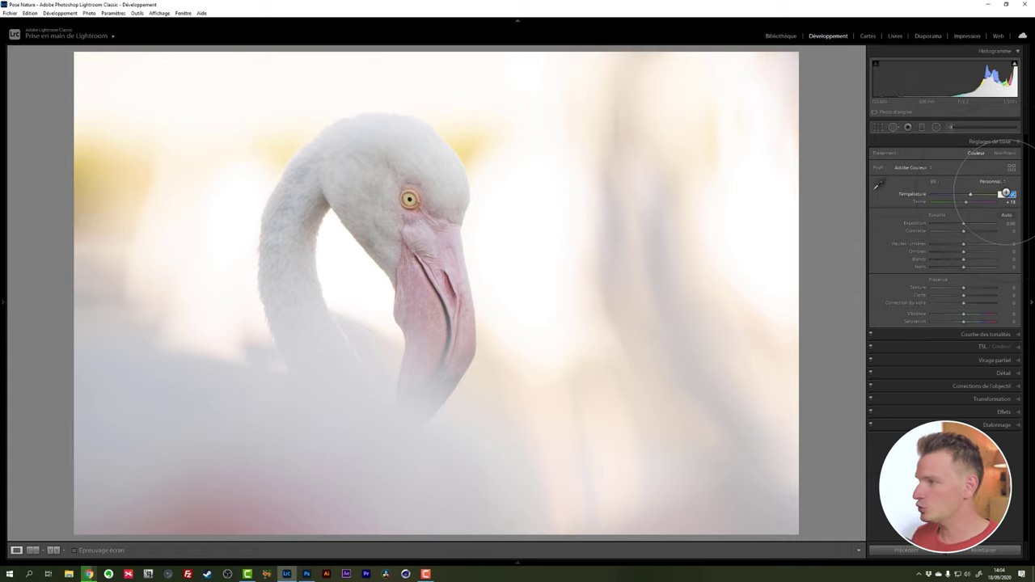
Step: Enter an exact Temperature of 8300, then change it to 8000
click(1005, 194)
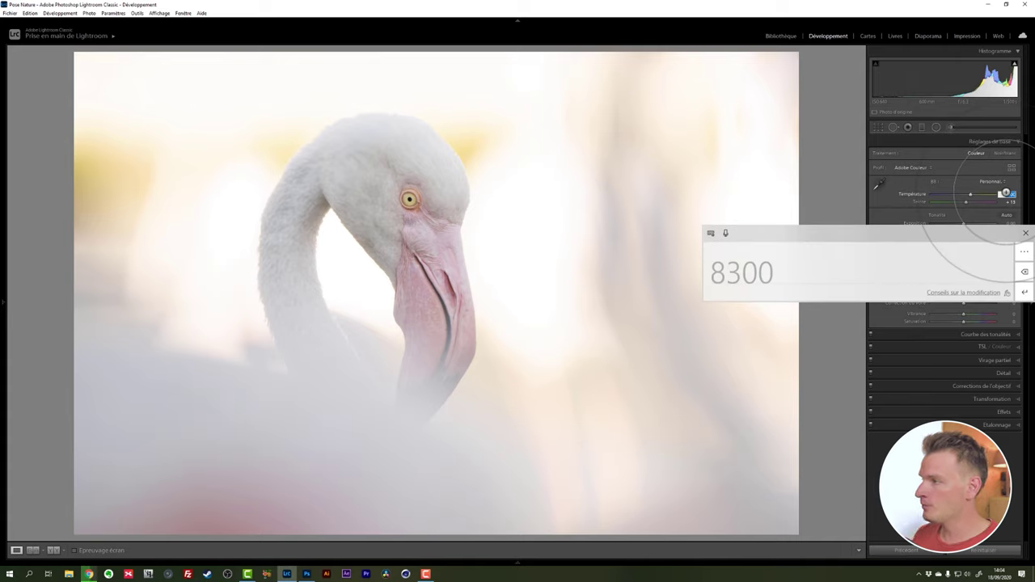
click(1024, 291)
click(1025, 233)
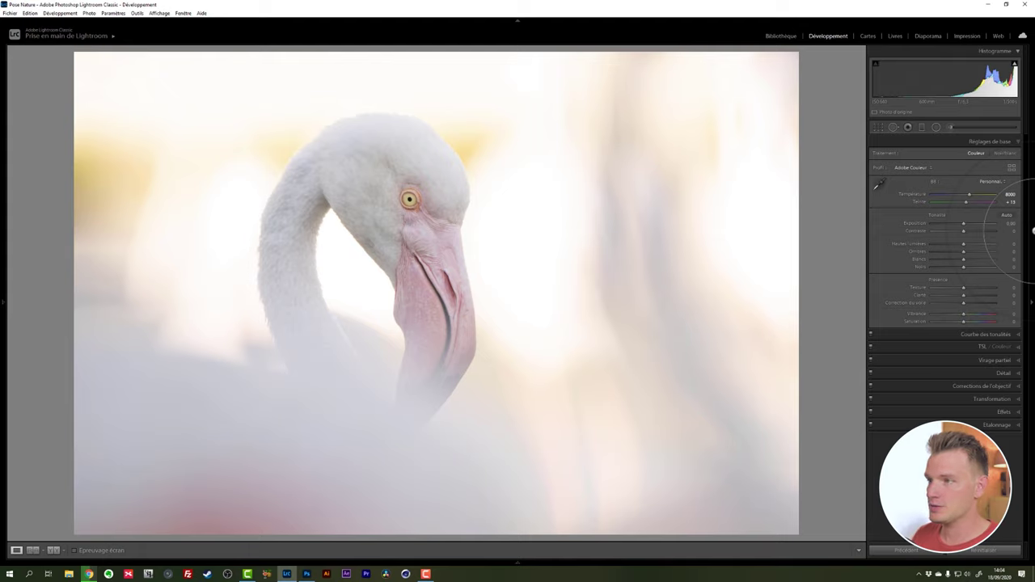
click(1010, 195)
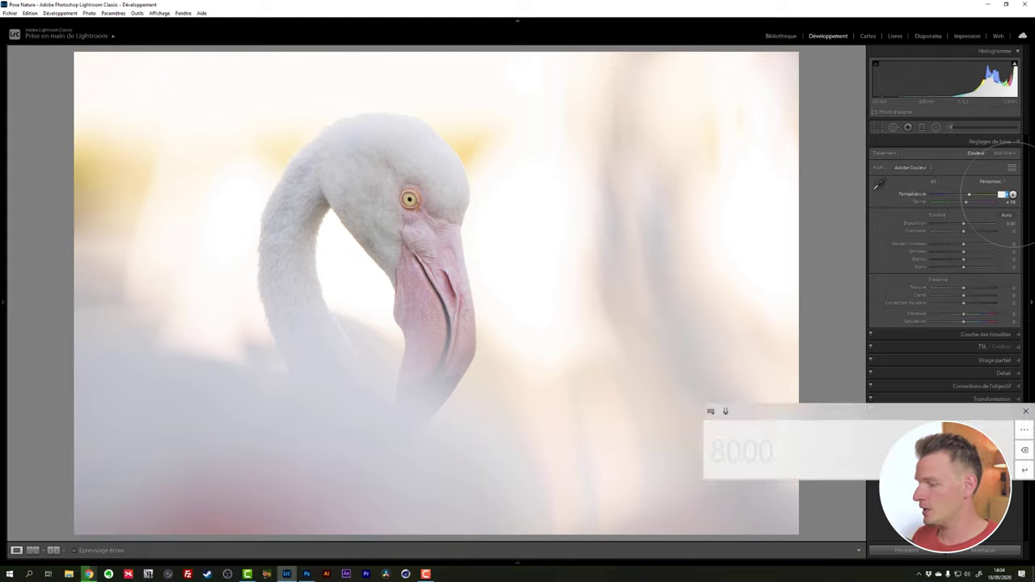
click(1025, 304)
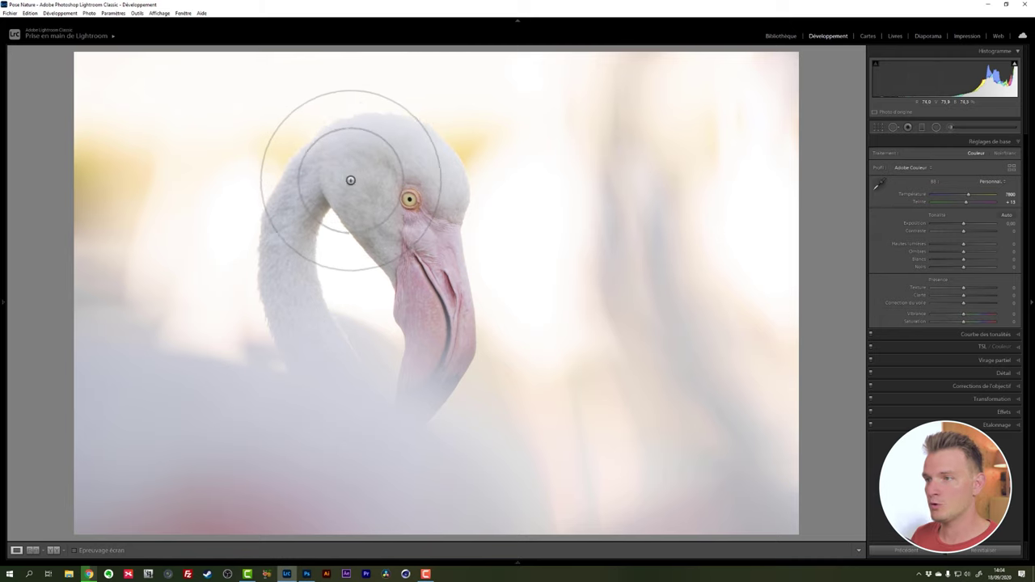
Step: Compare Before/After at 1:1 near the eye, then lower Highlights to -63
key(shift+y)
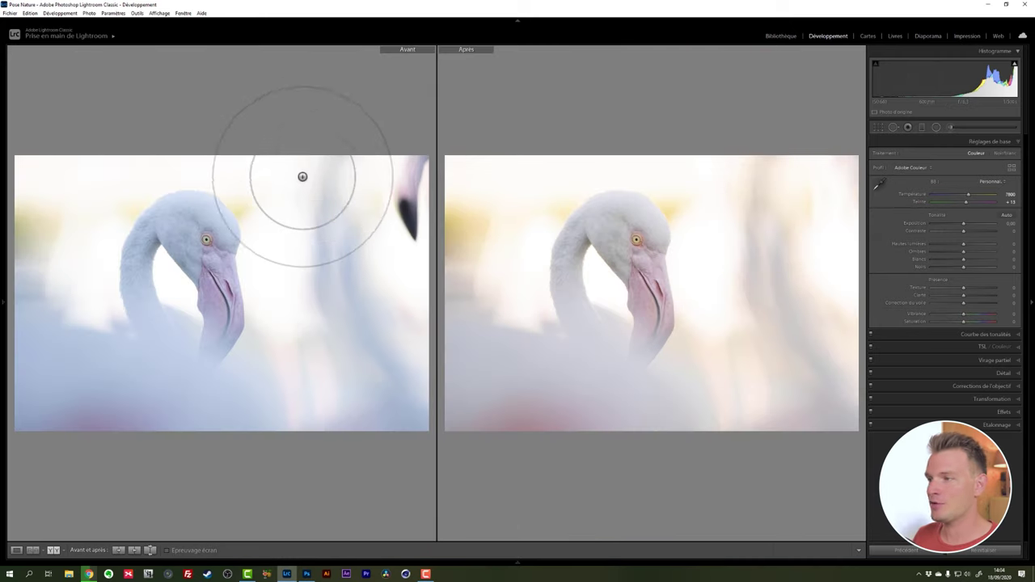
key(z)
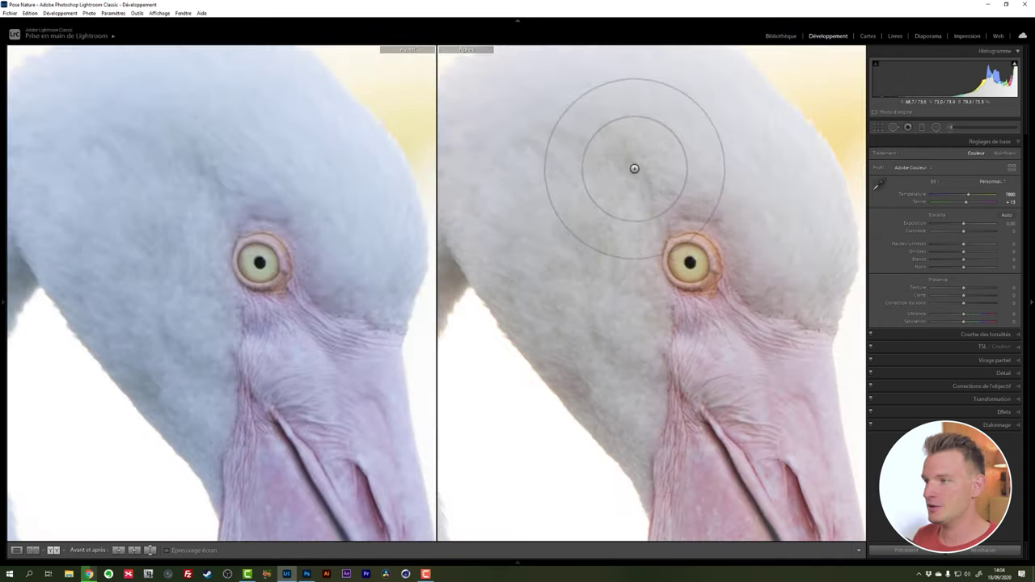
drag(639, 166, 612, 224)
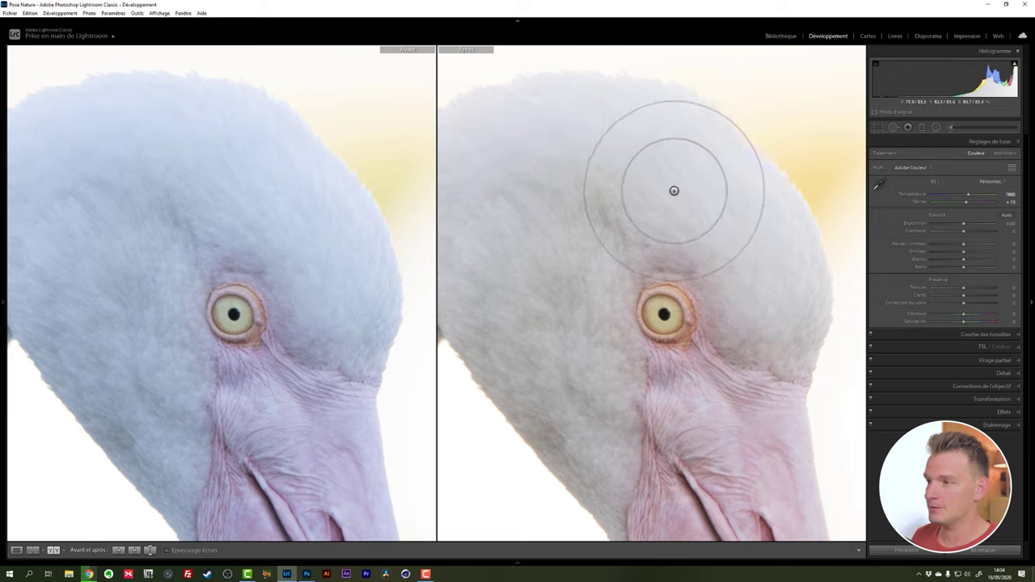
key(y)
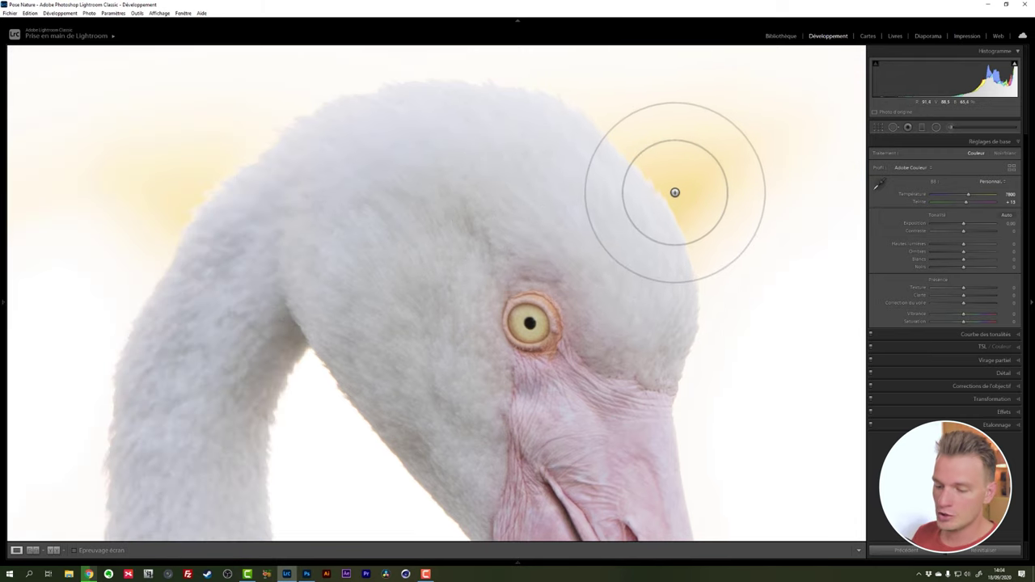
key(z)
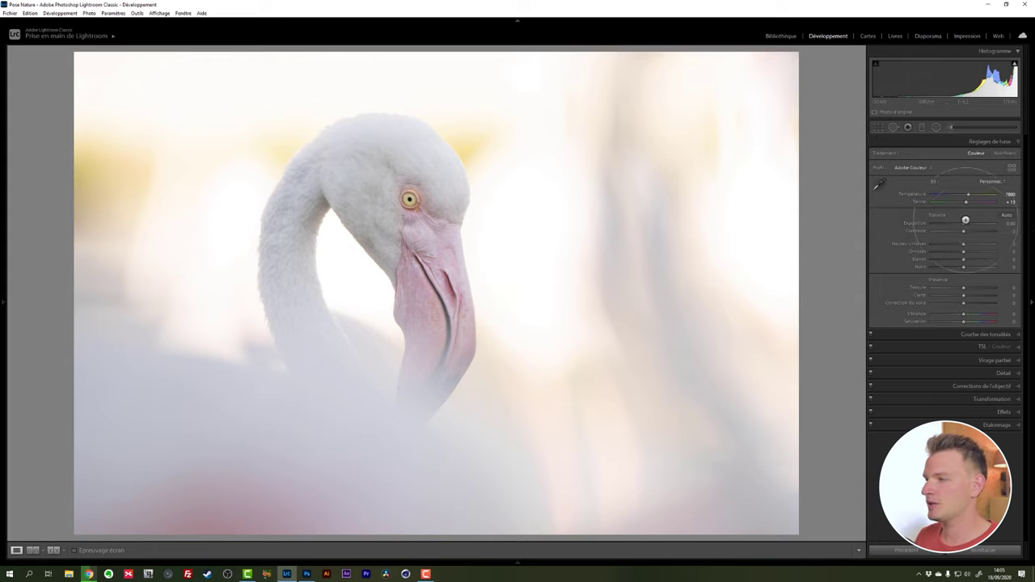
click(948, 244)
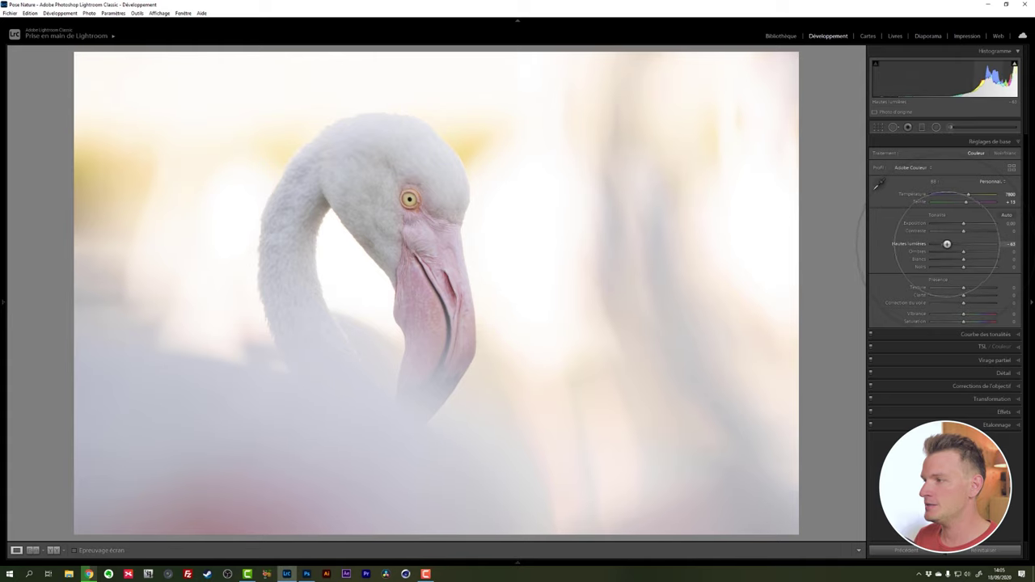
Step: Set Highlights to -100, Whites to -21 and Shadows to +71
drag(945, 243, 919, 245)
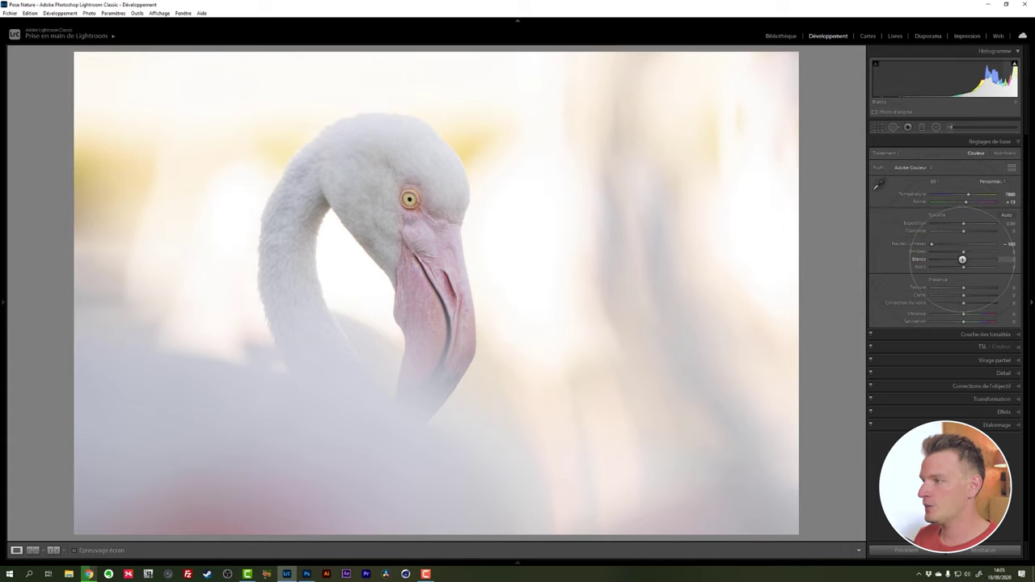
click(956, 259)
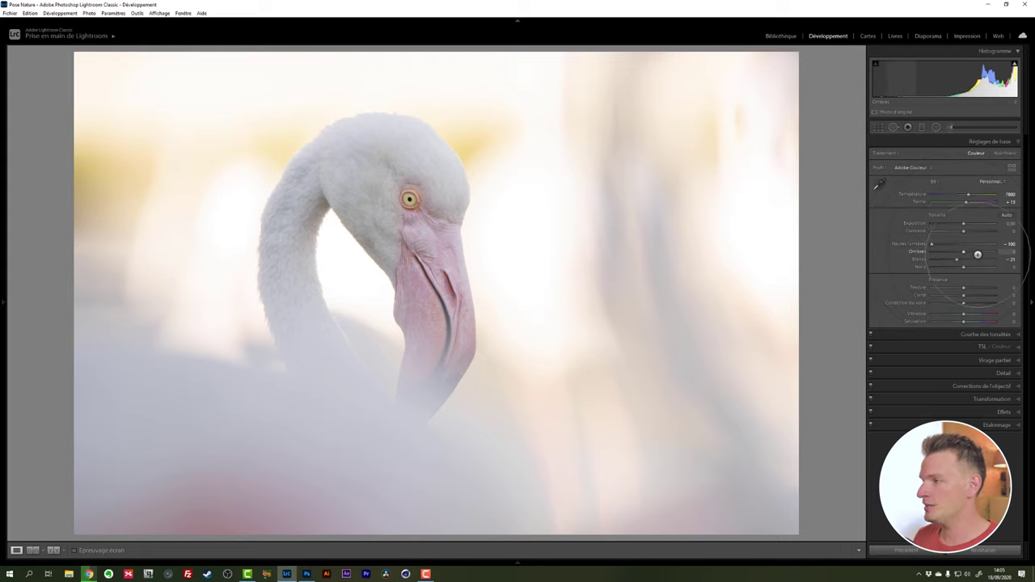
drag(973, 251, 986, 251)
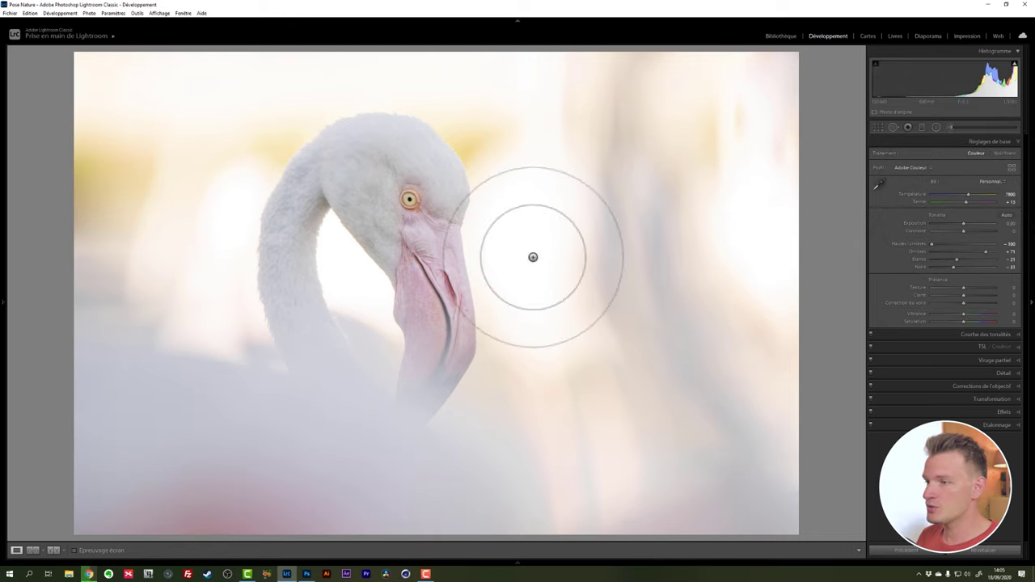
Step: Zoom to 1:1 on the beak and settle Blacks at -31, then fit the view
click(447, 314)
click(451, 322)
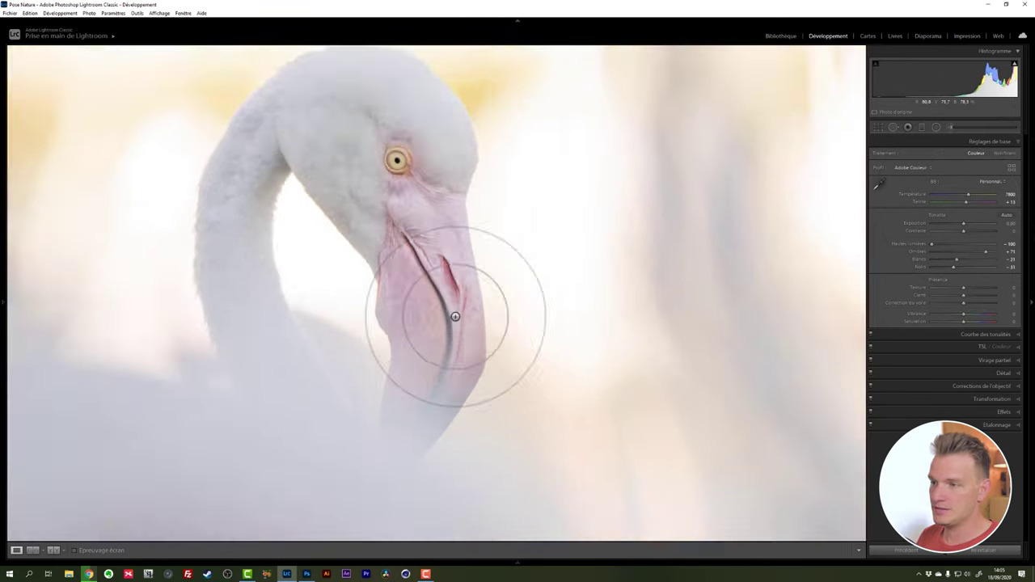
click(458, 306)
click(461, 301)
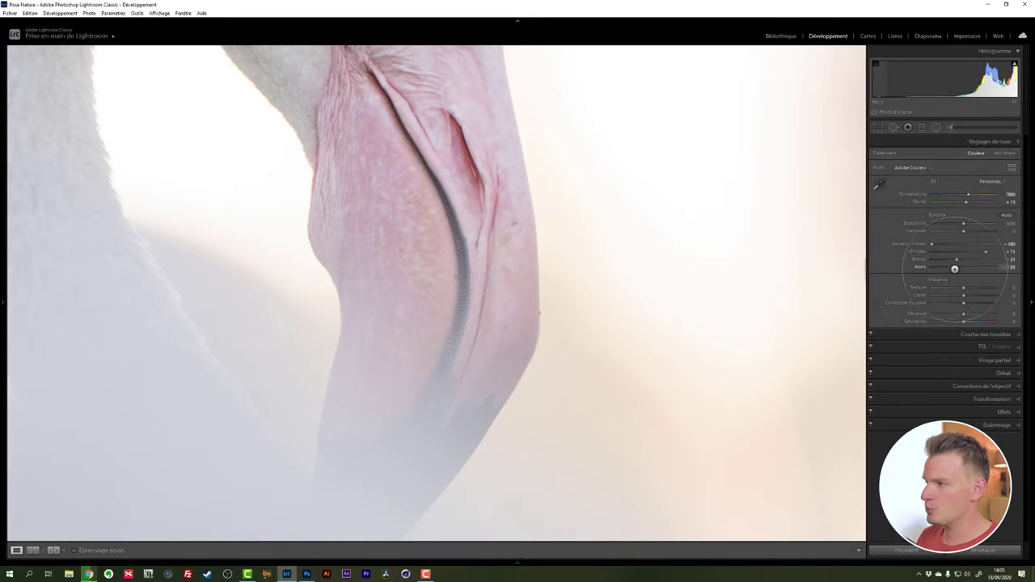
drag(921, 268, 928, 269)
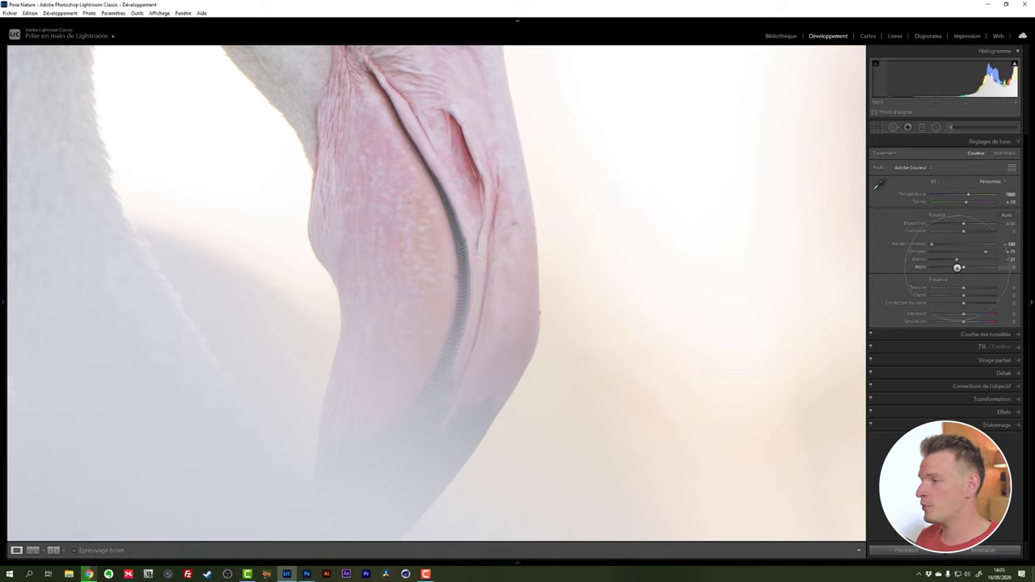
drag(954, 266, 947, 266)
mouse_move(428, 169)
mouse_down()
mouse_move(449, 165)
mouse_move(446, 316)
mouse_up()
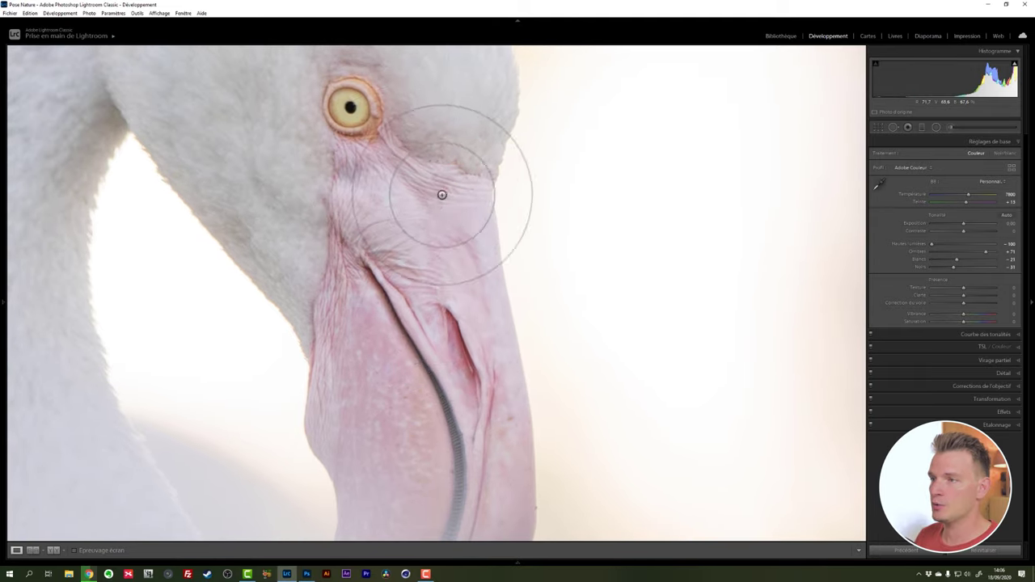
key(z)
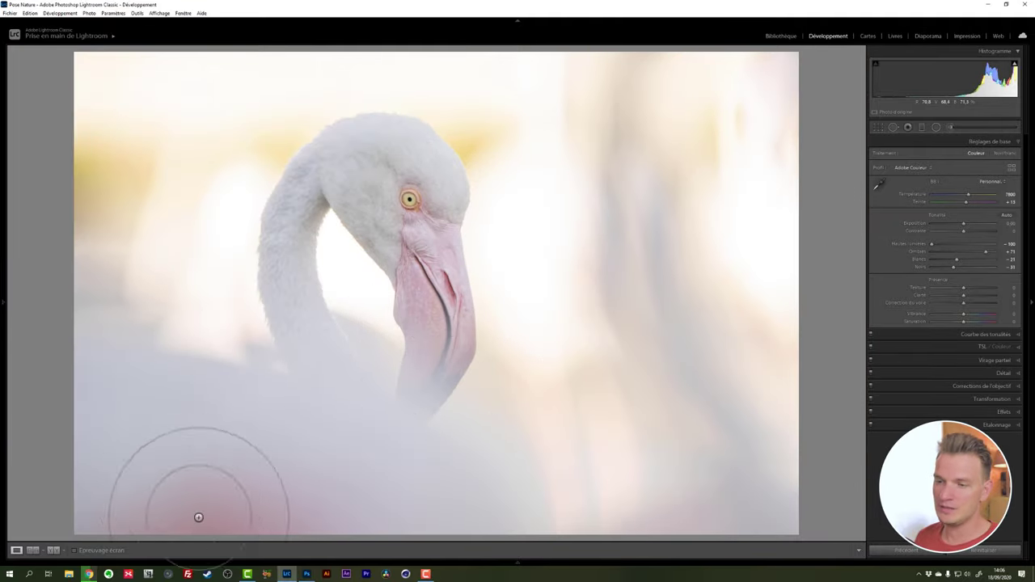
mouse_move(192, 511)
mouse_down()
mouse_move(227, 529)
mouse_move(216, 518)
mouse_up()
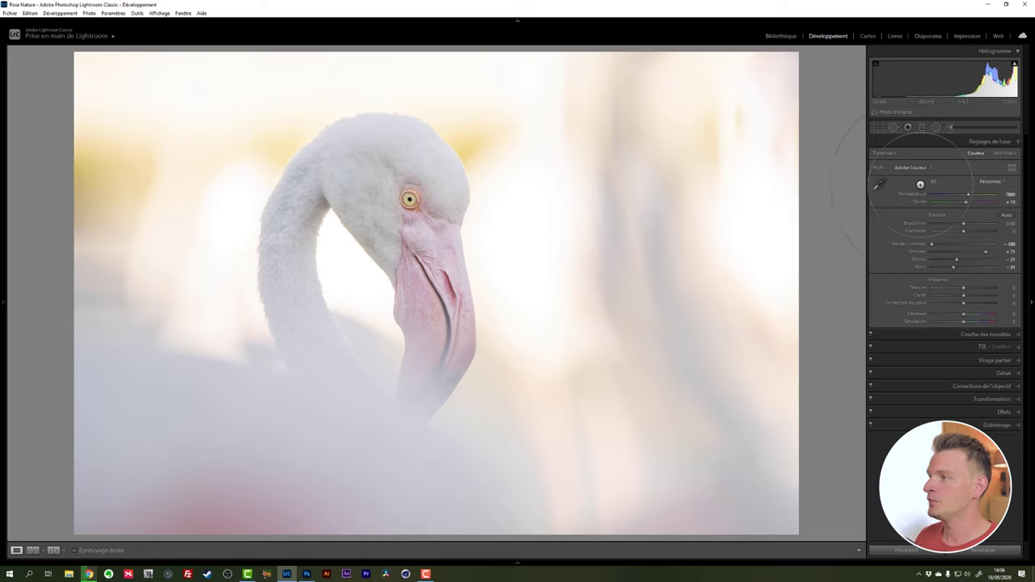
Step: Paint a Saturation -58 brush along the bottom-left pink blur, toggling pins to check
click(950, 127)
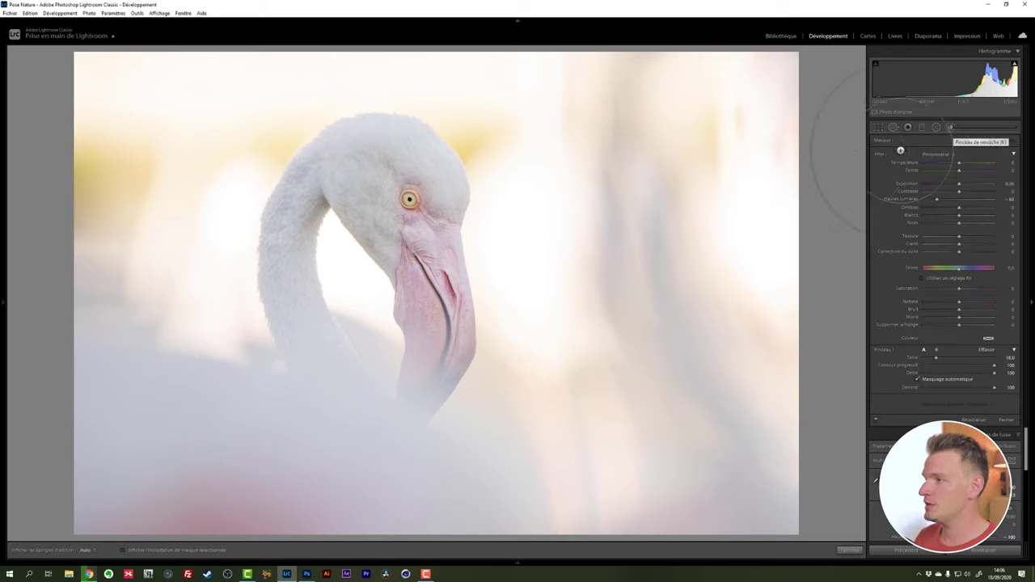
double_click(904, 198)
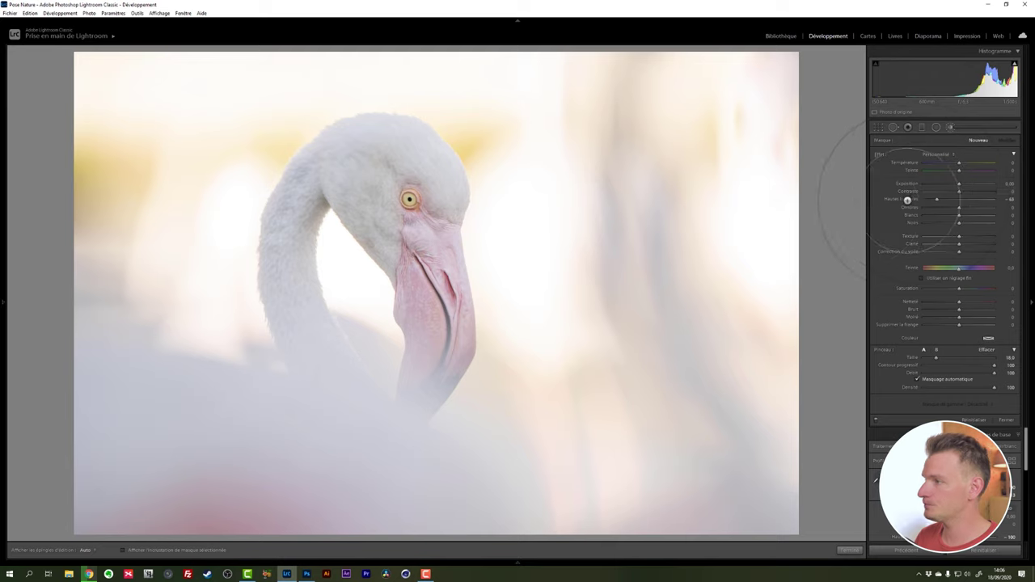
drag(180, 513, 302, 512)
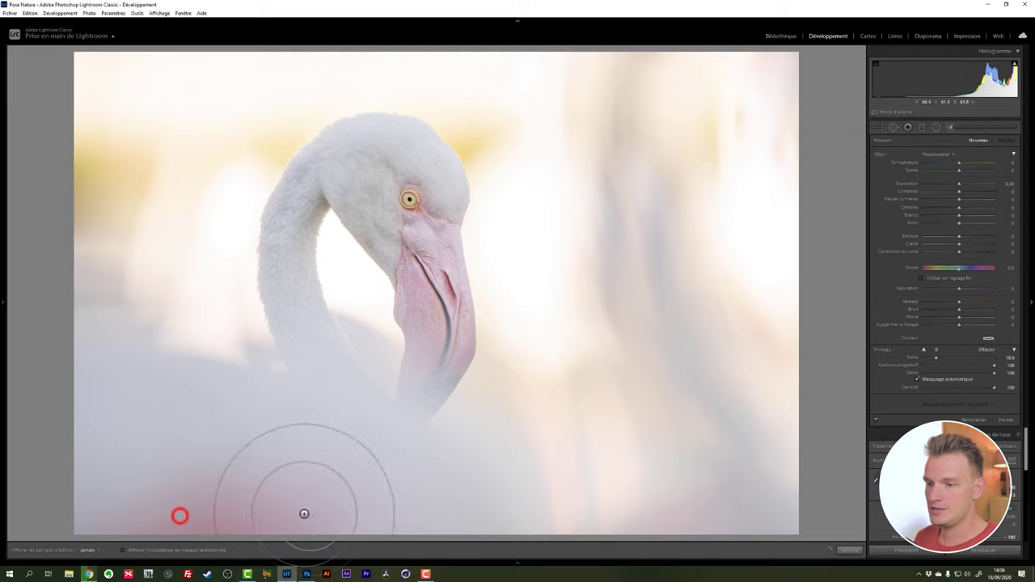
key(h)
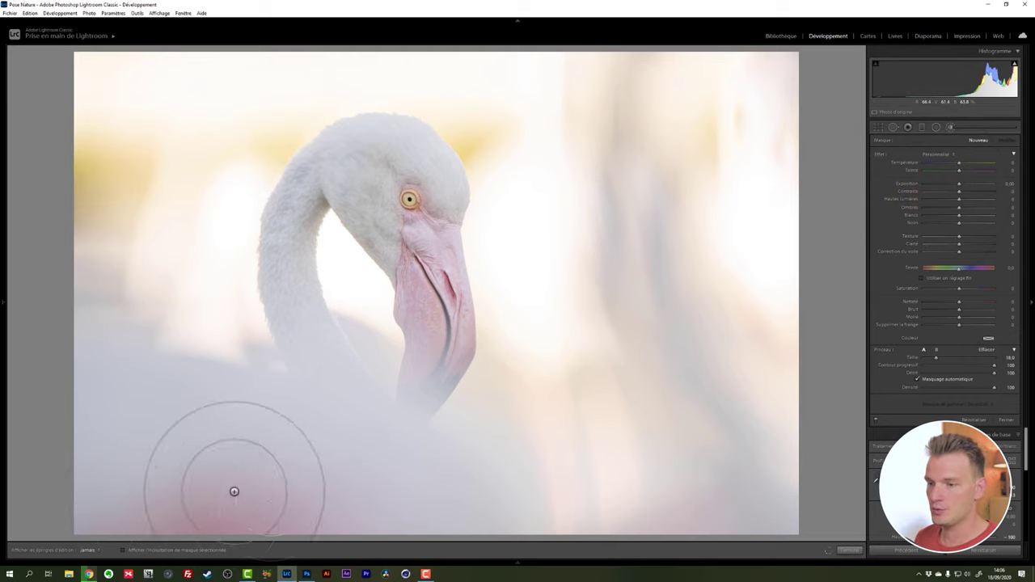
key(h)
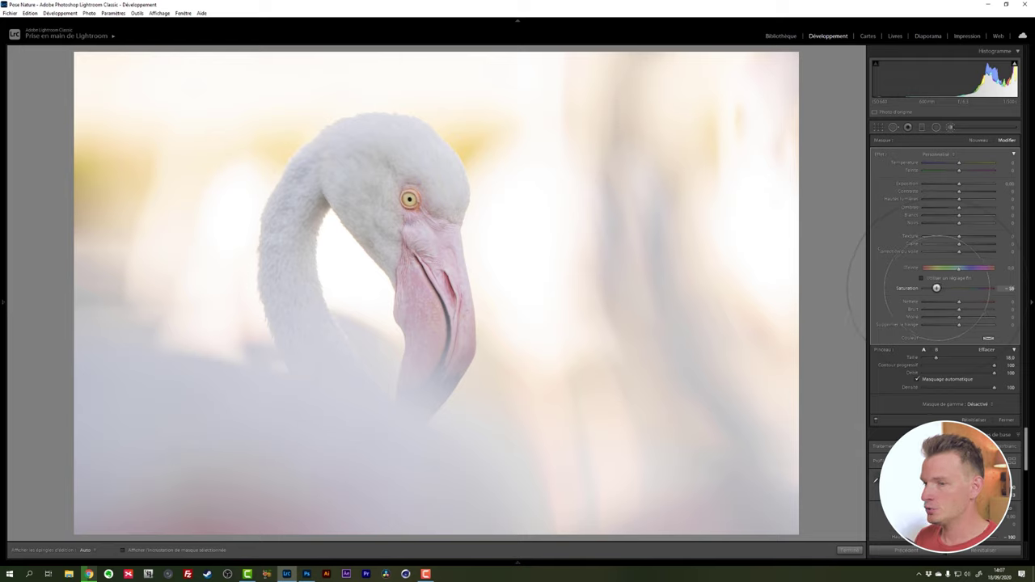
mouse_move(294, 420)
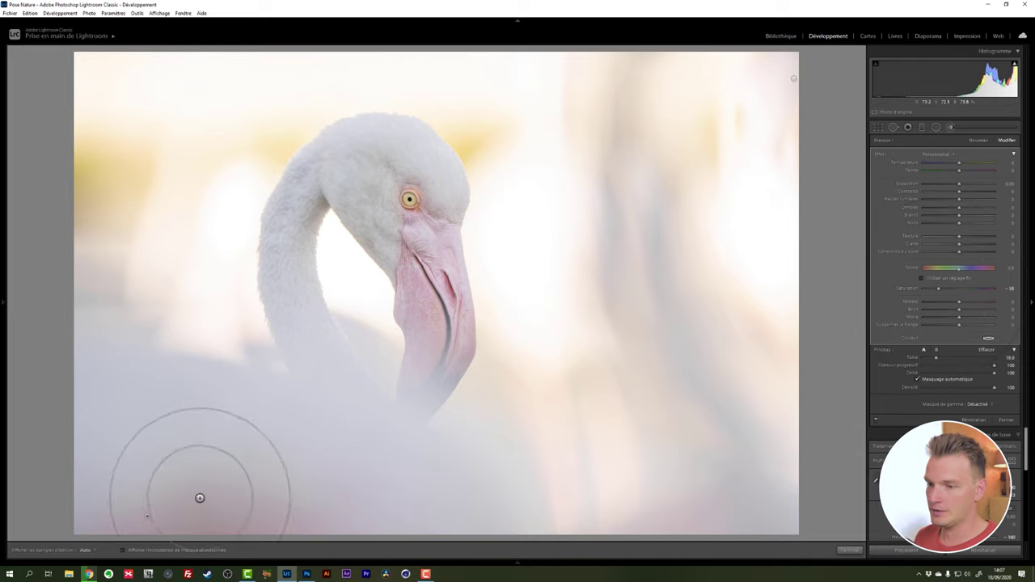
key(h)
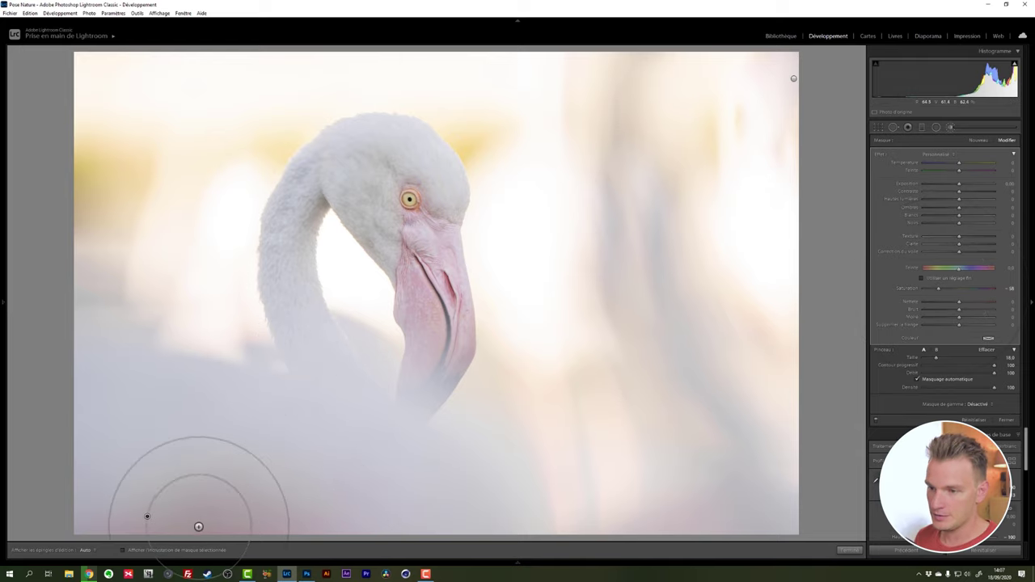
drag(169, 527, 304, 526)
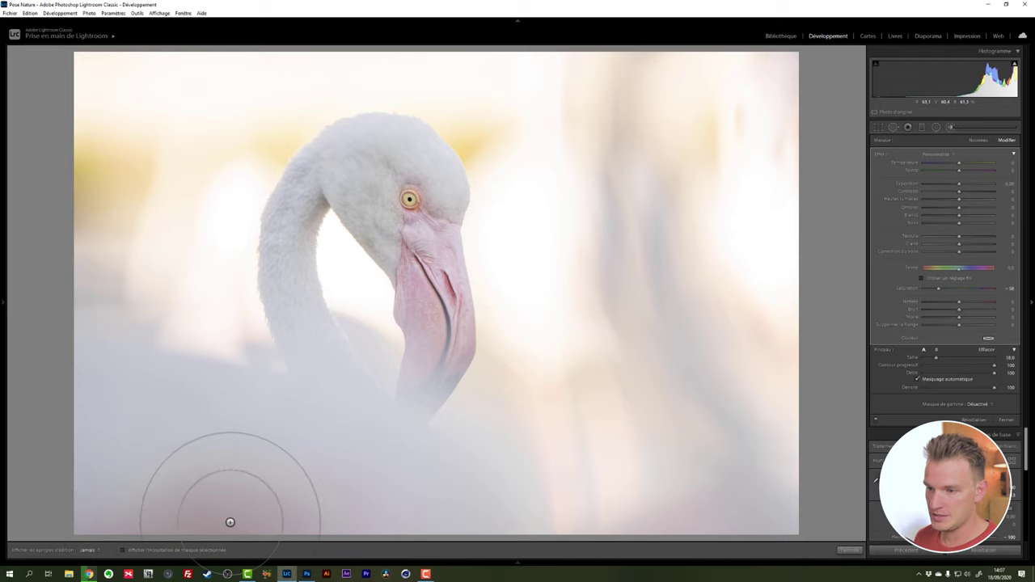
key(h)
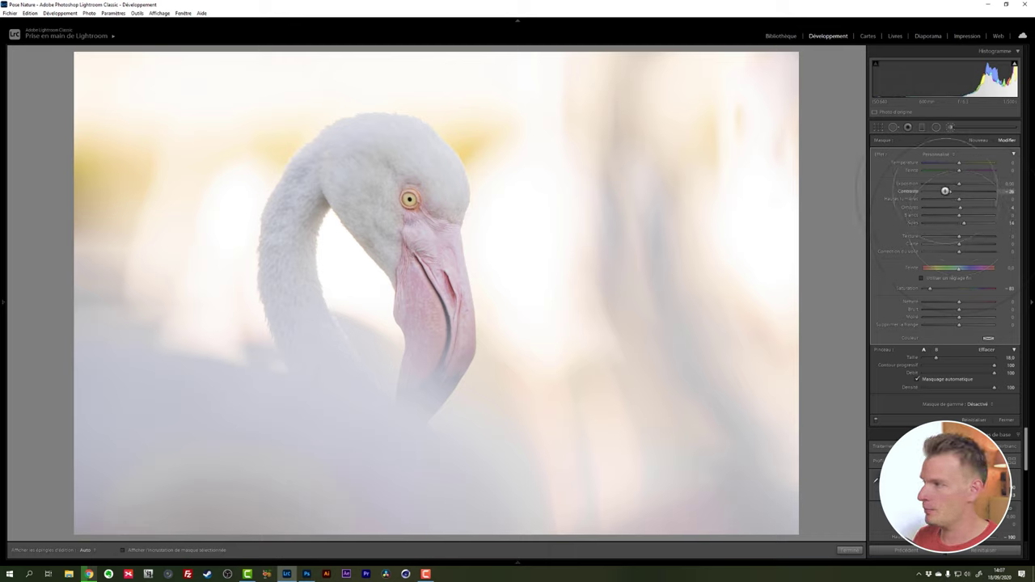
Step: Set the bottom-left brush's contrast to -93, compare it on and off, then close the brush panel
drag(939, 191, 924, 191)
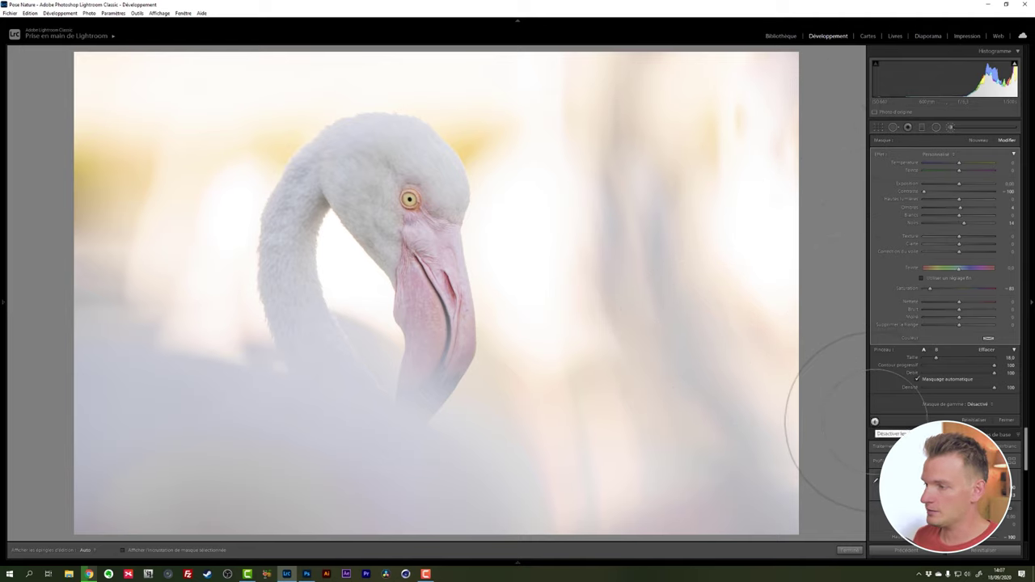
click(875, 422)
click(875, 419)
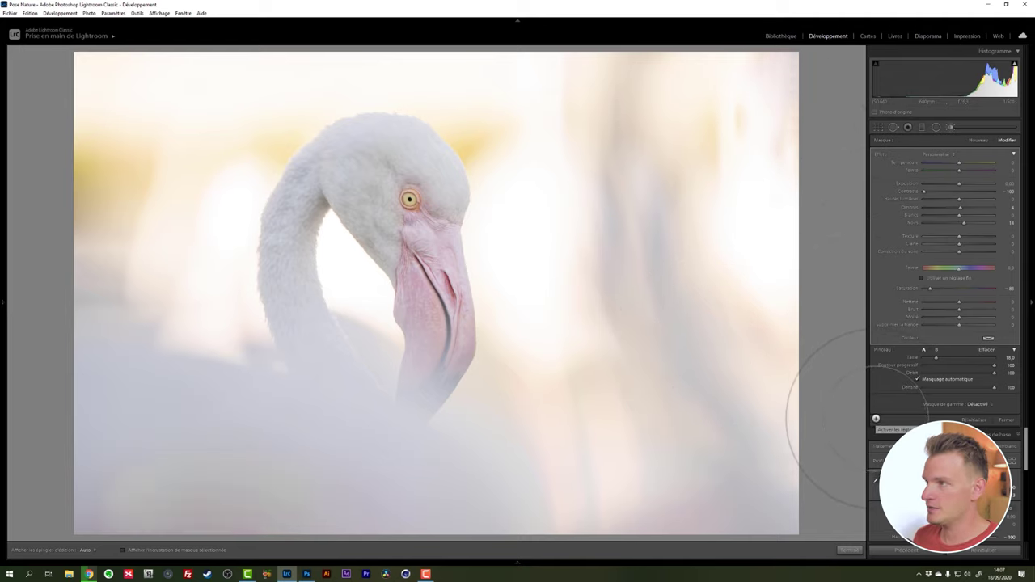
click(876, 420)
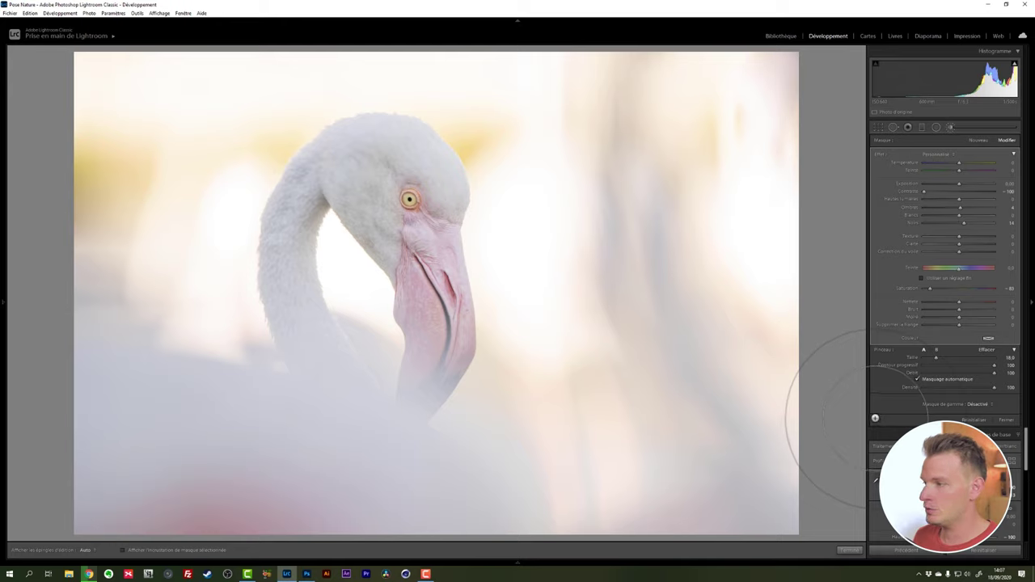
click(875, 419)
click(875, 418)
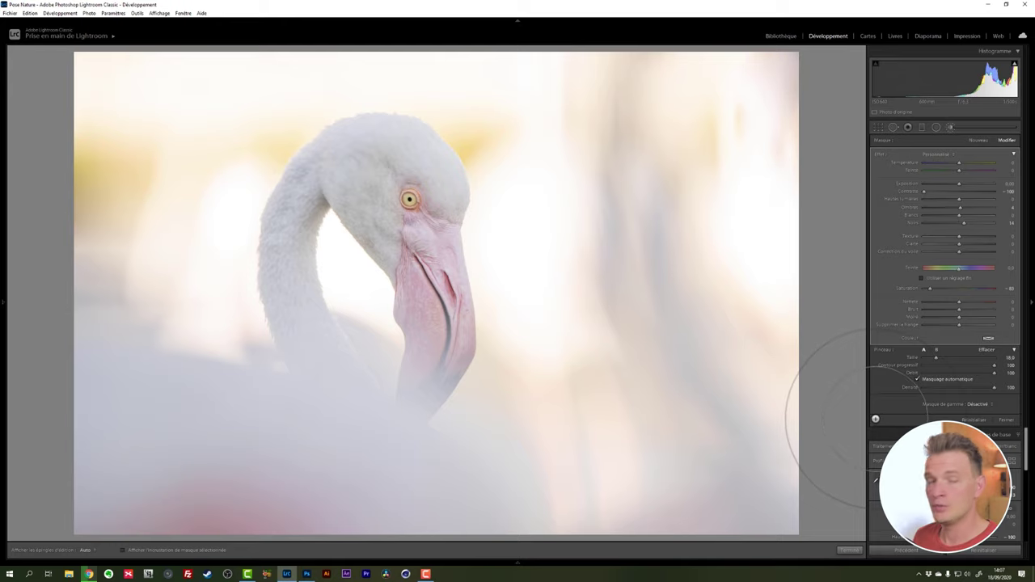
click(875, 418)
click(921, 127)
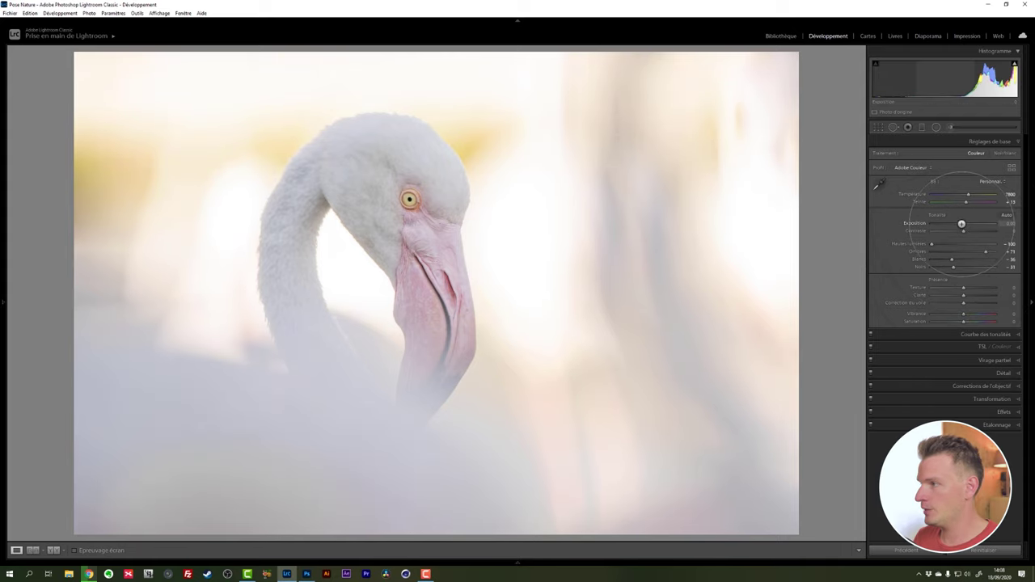
Step: Fine-tune Exposure with the arrow keys, nudging it slightly down and back up
click(1008, 223)
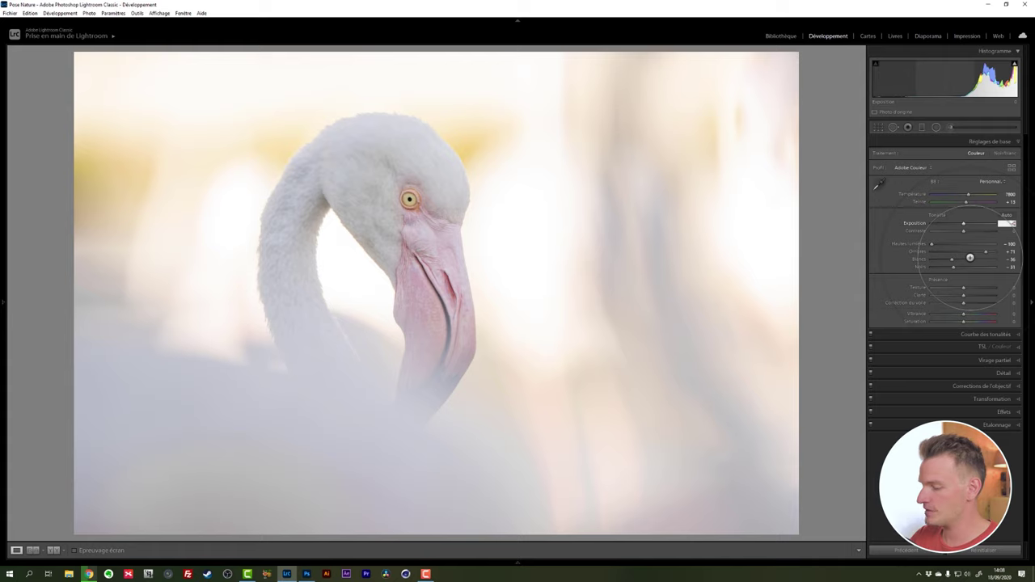
key(Down)
key(Down)
key(Down)
key(Up)
key(Up)
key(Up)
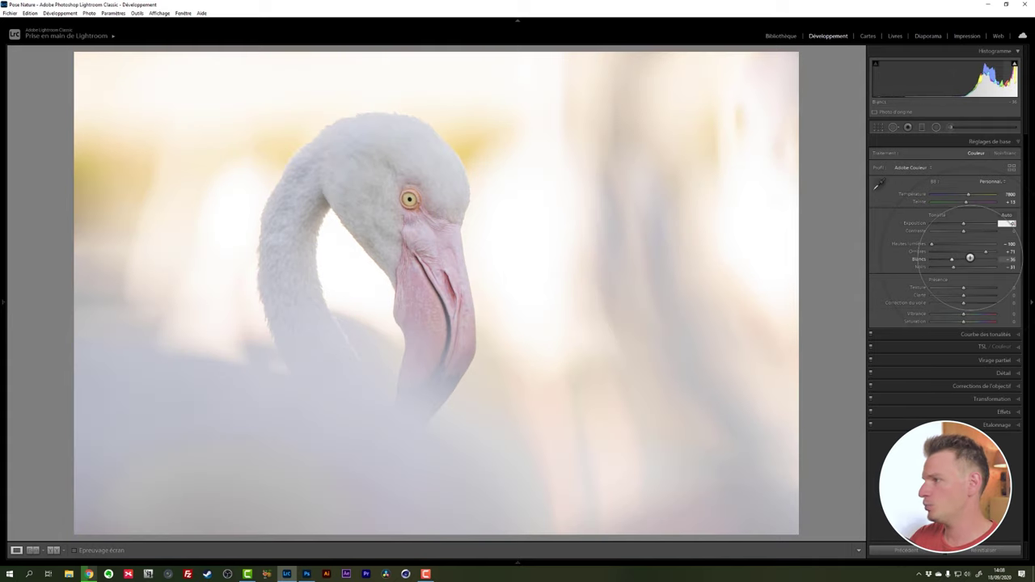
key(Down)
key(Down)
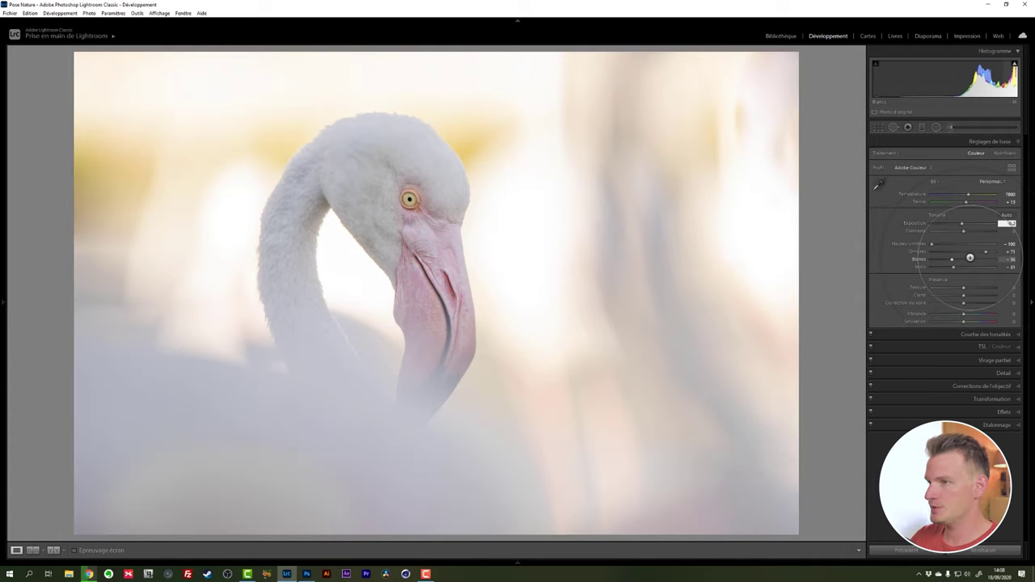
key(Up)
key(Up)
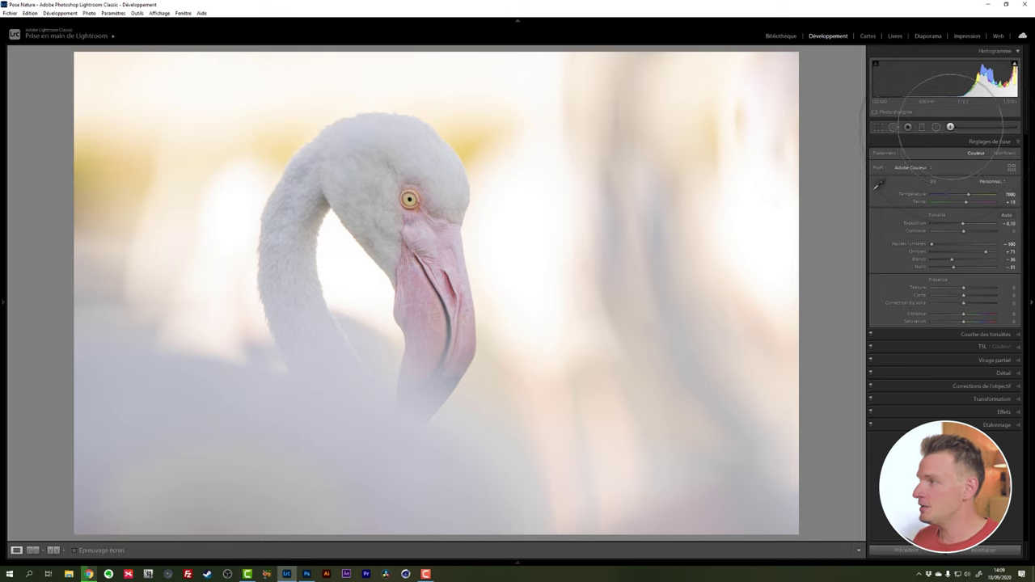
Step: Create a new size 3.5 adjustment brush and paint its mask over the flamingo's eye
click(950, 127)
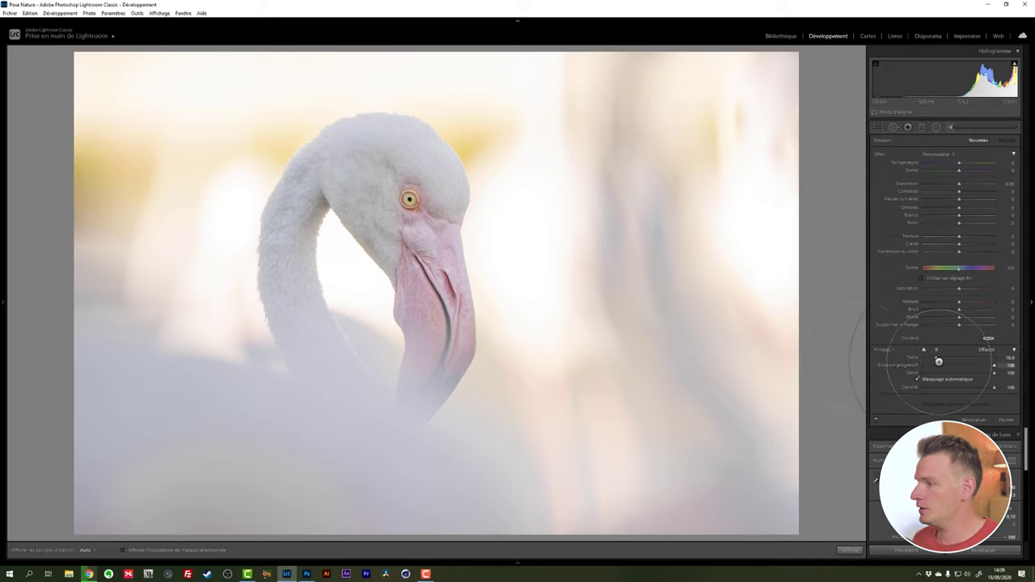
drag(938, 362, 926, 358)
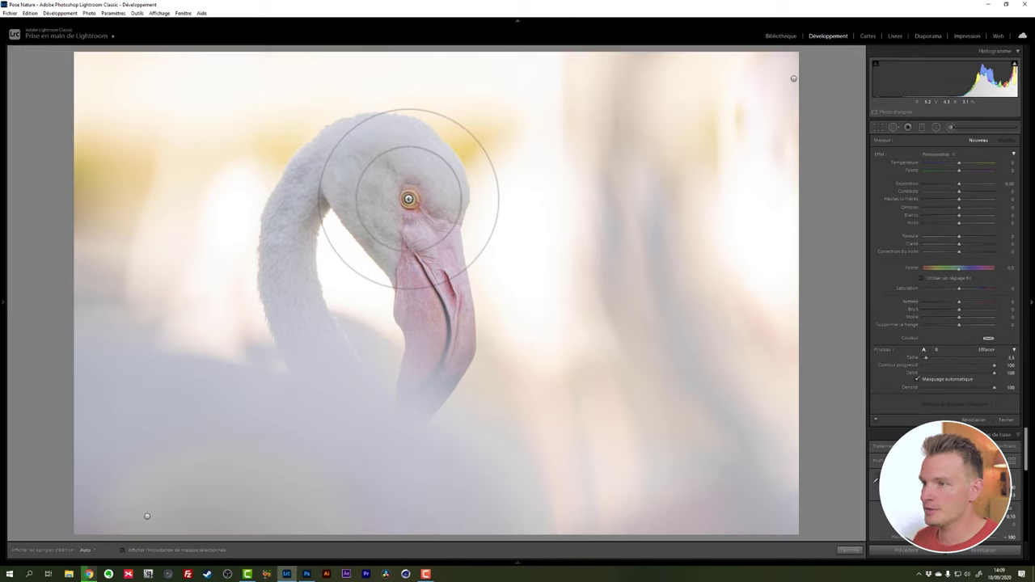
click(409, 198)
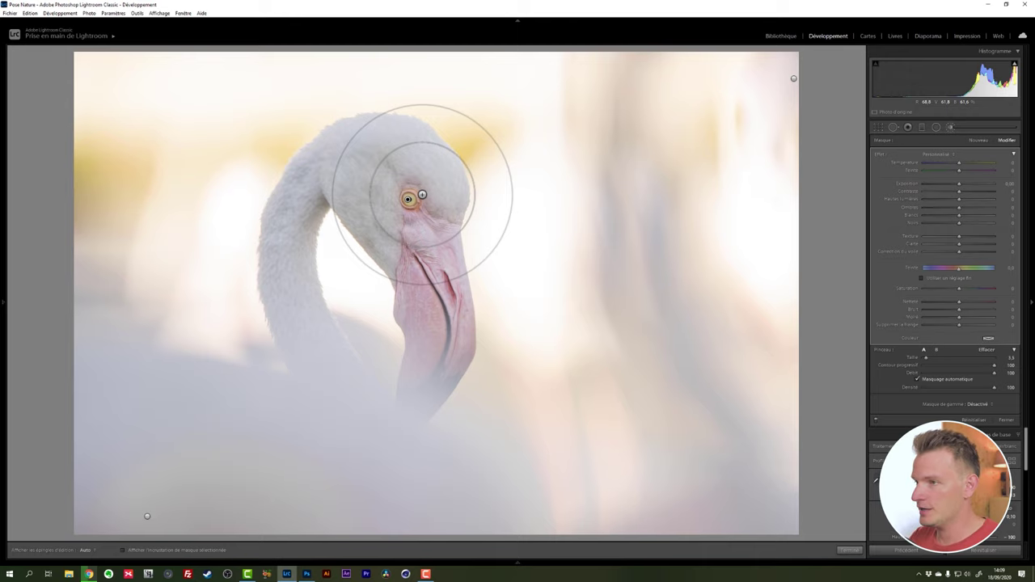
key(z)
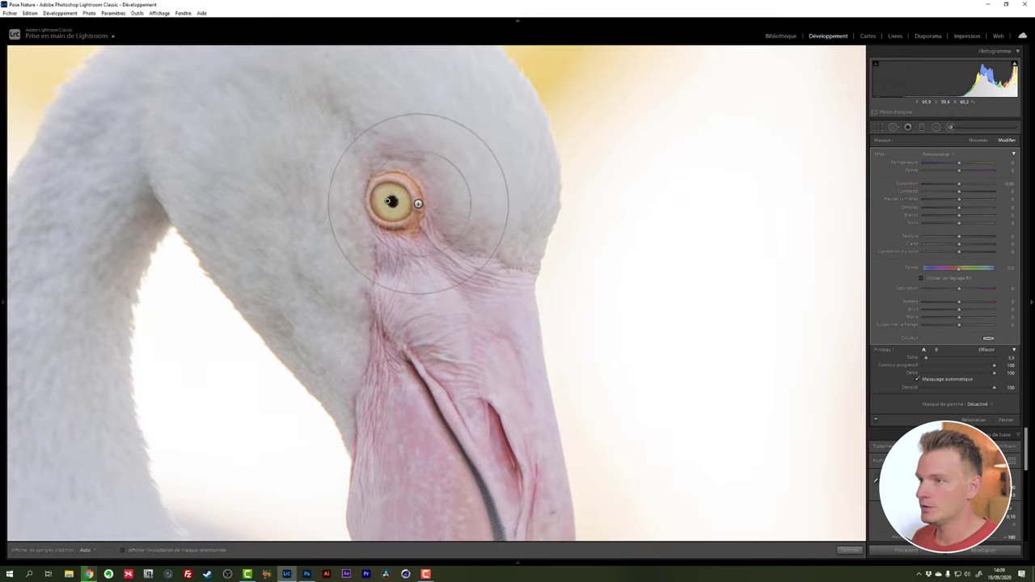
drag(388, 173, 442, 230)
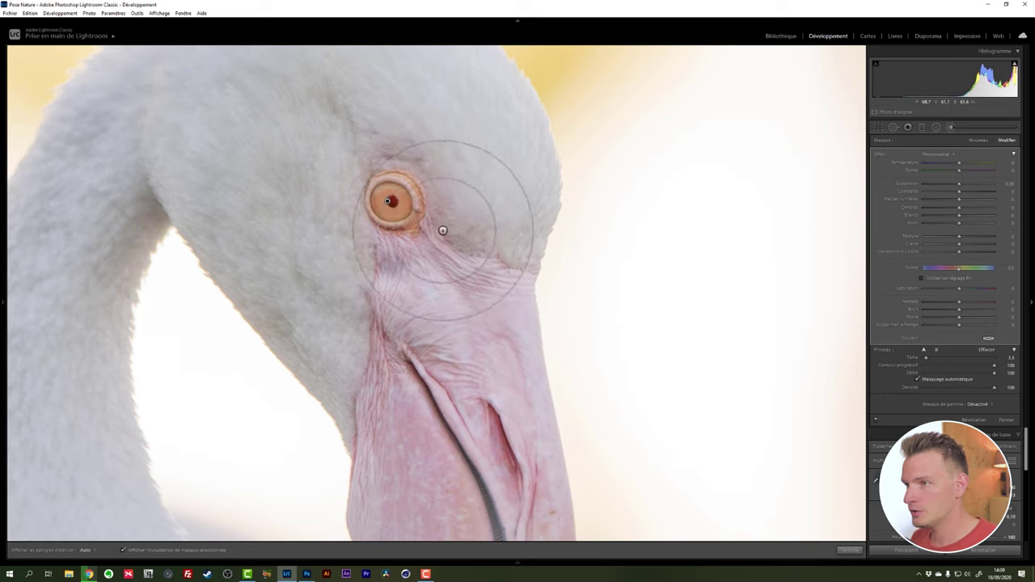
key(h)
drag(388, 197, 393, 209)
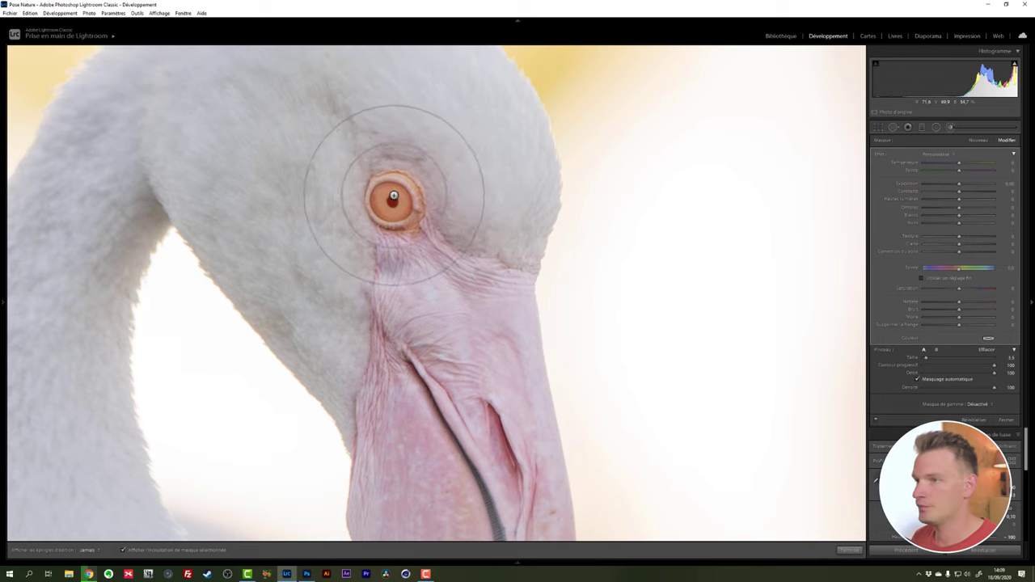
key(h)
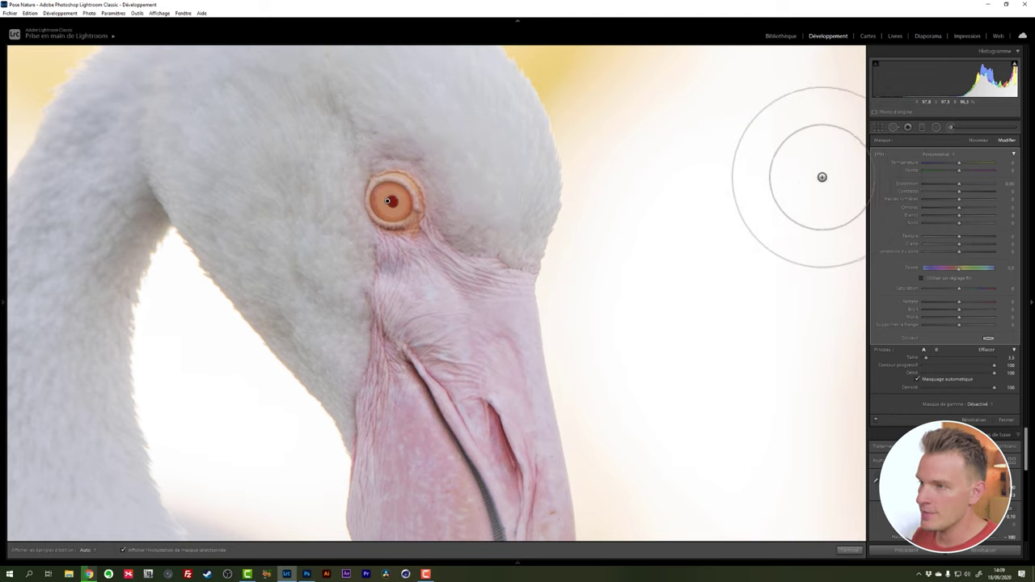
key(o)
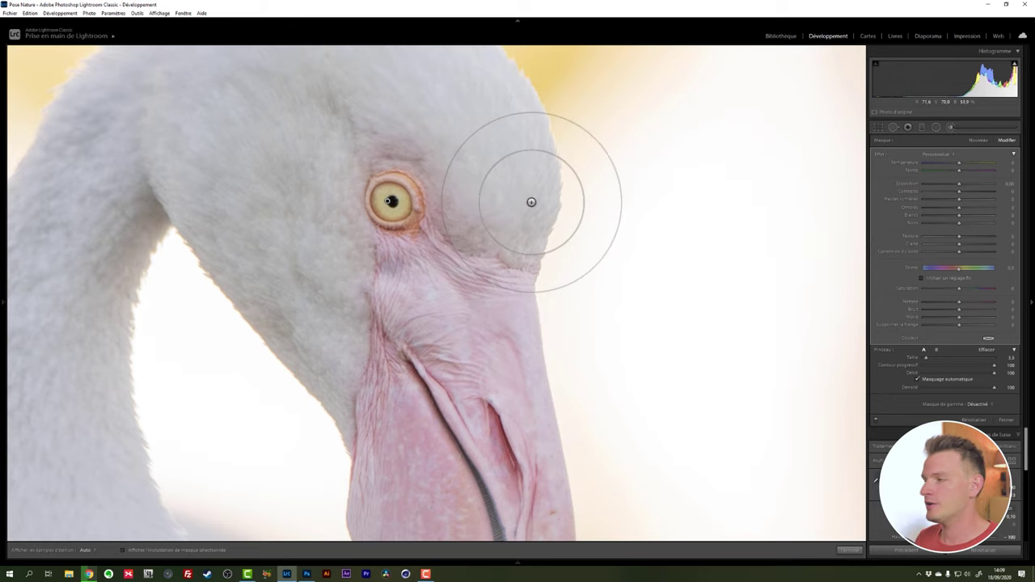
Step: Raise the eye brush's Shadows and warm its Temperature slightly to +16
drag(972, 206, 973, 207)
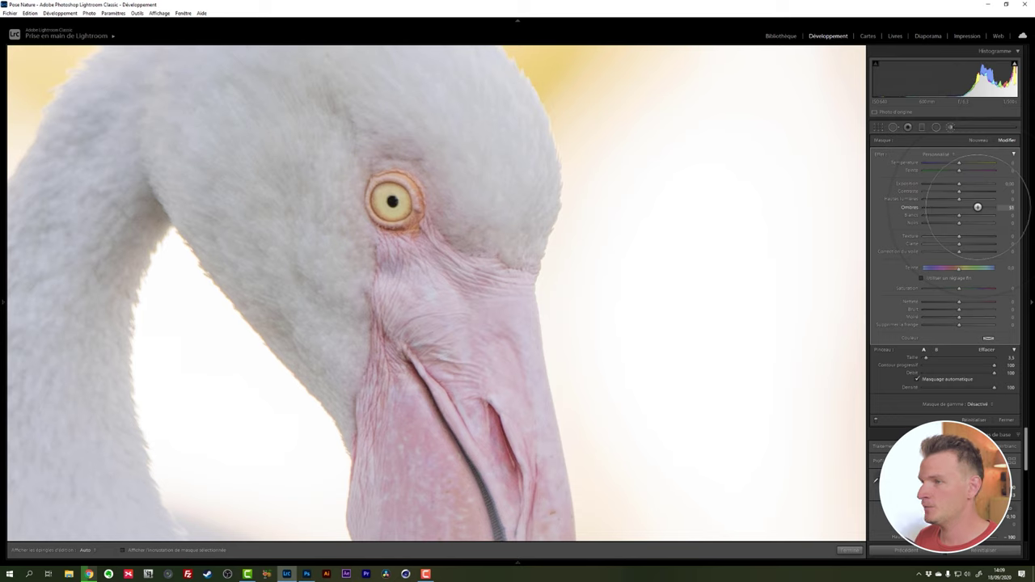
drag(975, 206, 971, 207)
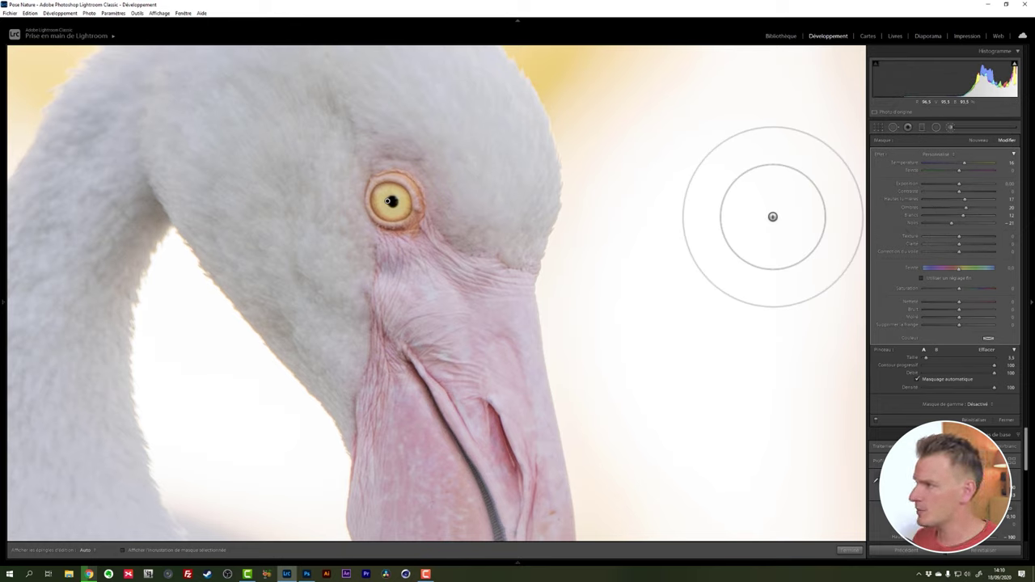
drag(964, 163, 908, 164)
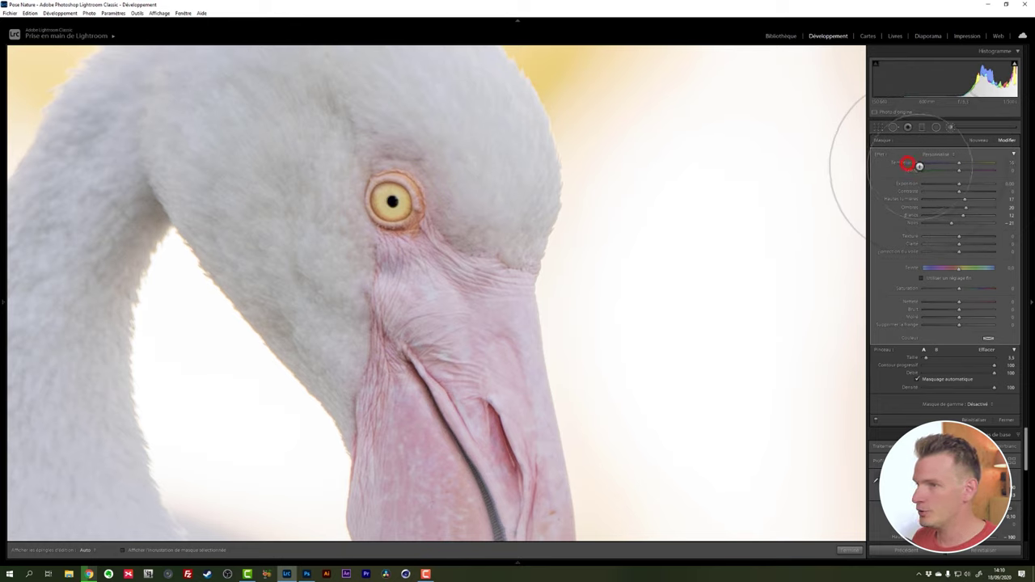
double_click(908, 165)
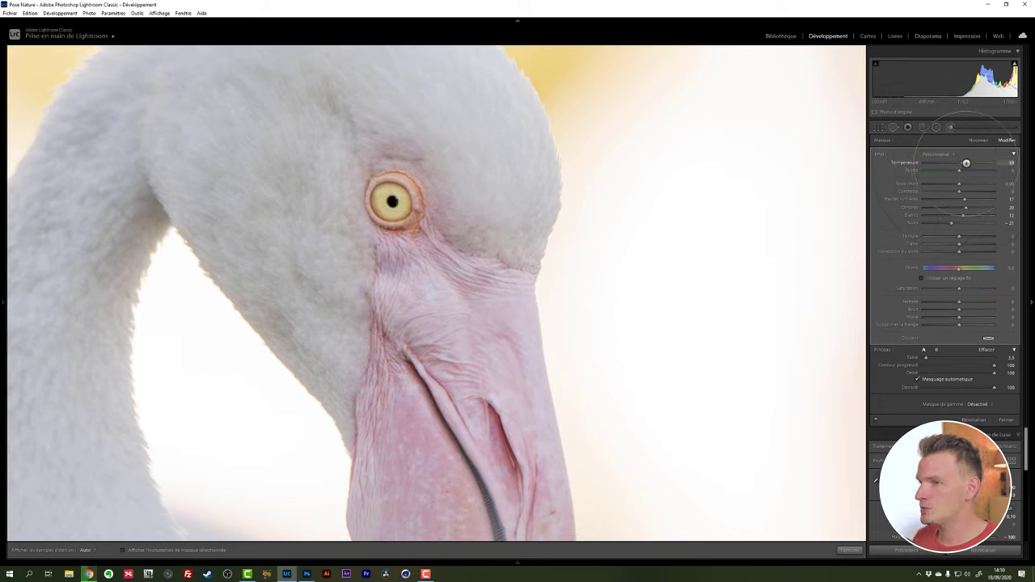
drag(966, 162, 961, 163)
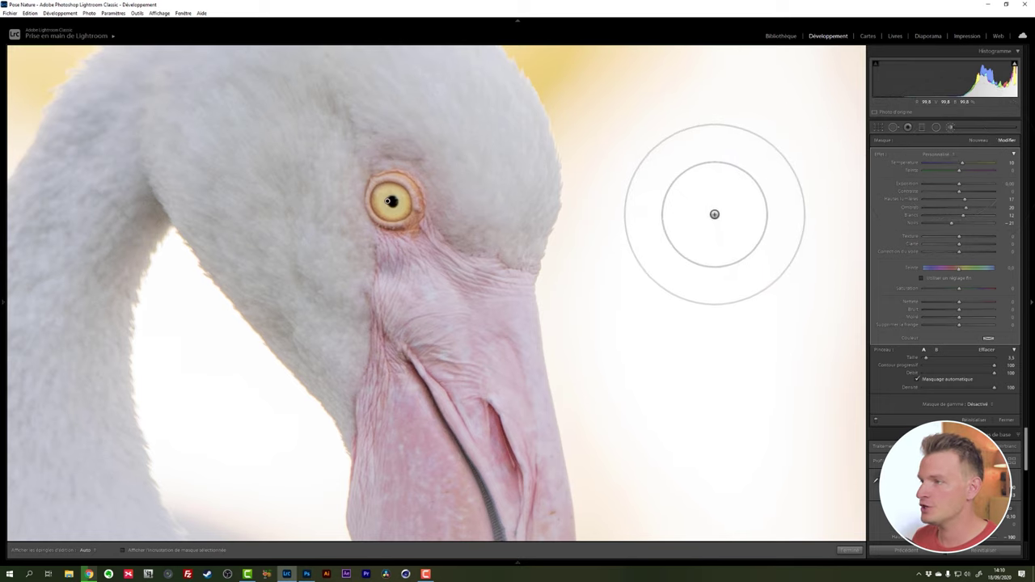
Step: Zoom out, hide the pins, and toggle the eye brush off and on to compare
key(z)
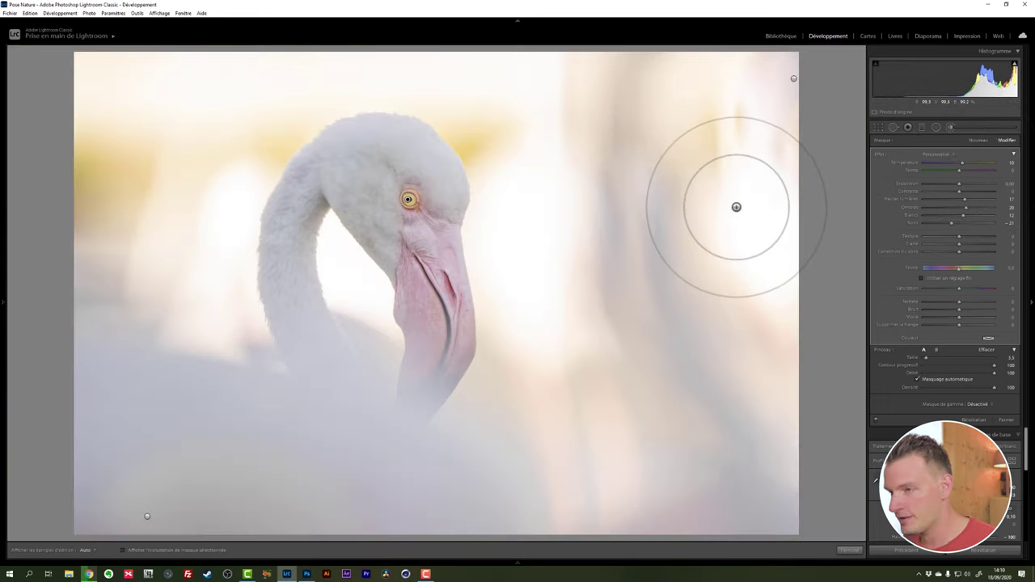
key(h)
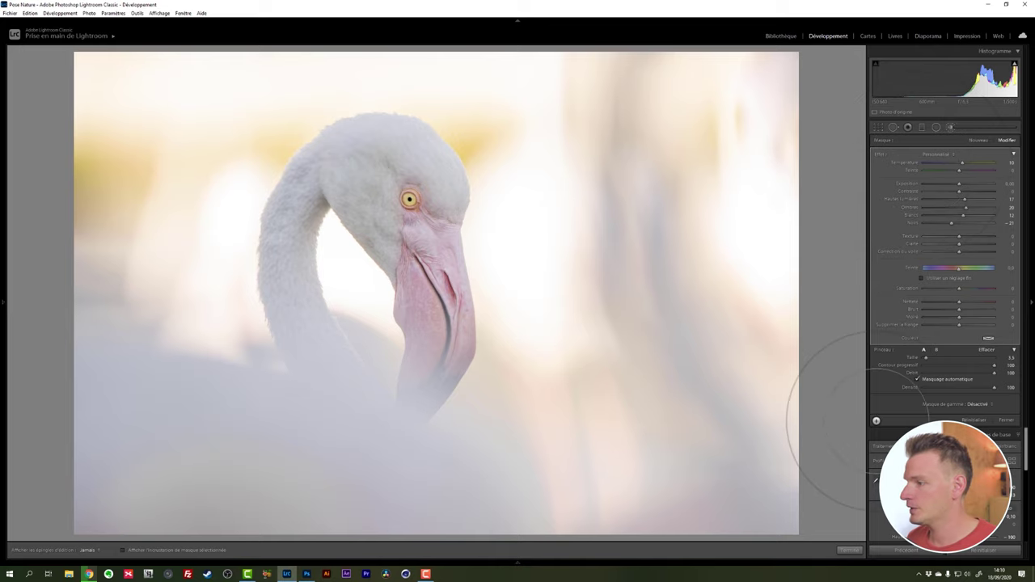
click(876, 421)
click(876, 422)
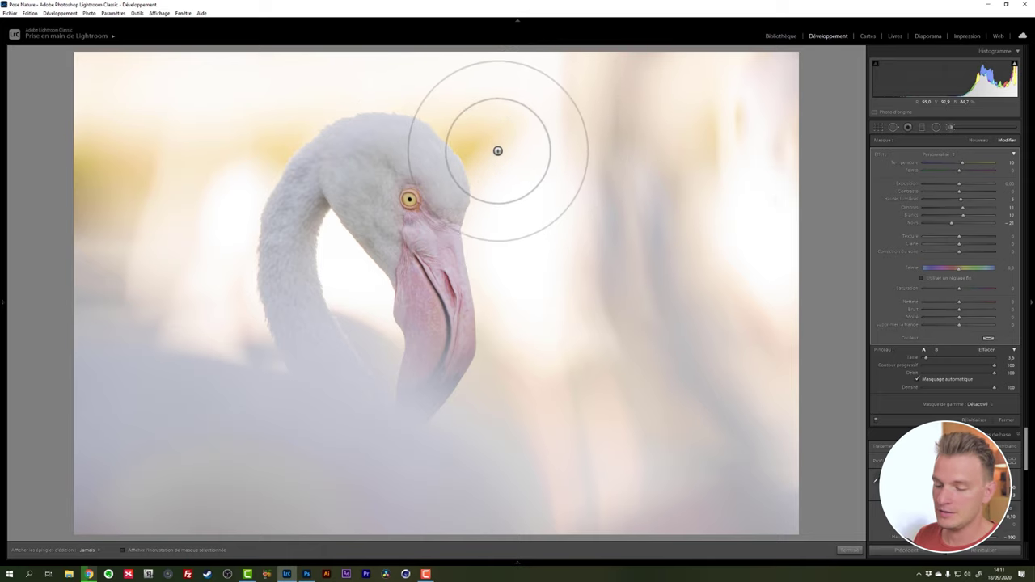
Step: Hand the flamingo photo to Photoshop, keeping its embedded colour profile
right_click(482, 180)
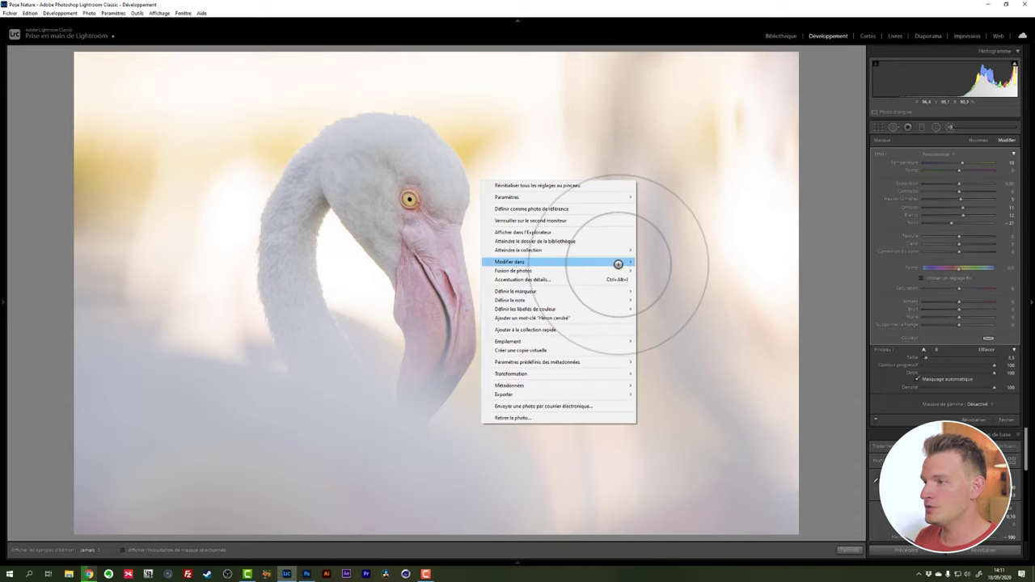
key(Escape)
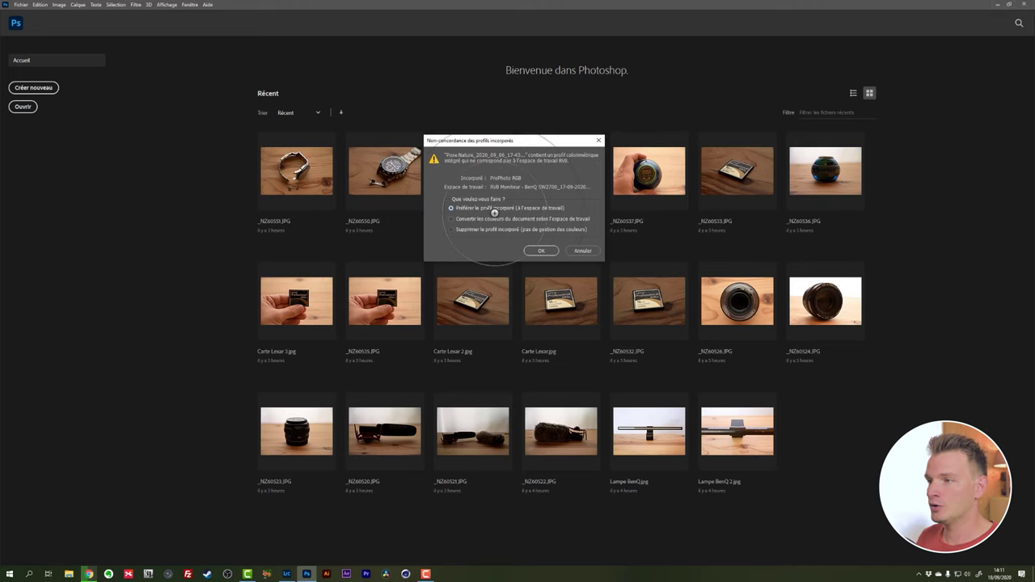
click(550, 250)
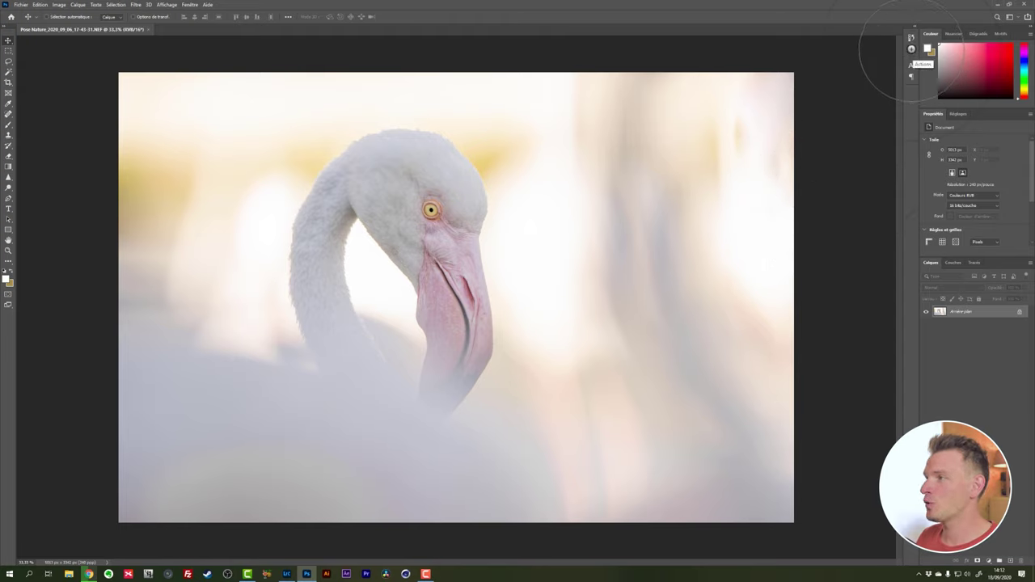
Step: Show the Actions panel from Fenêtre and select 'Netteté : Photos animalières' in Pose Nature
click(193, 5)
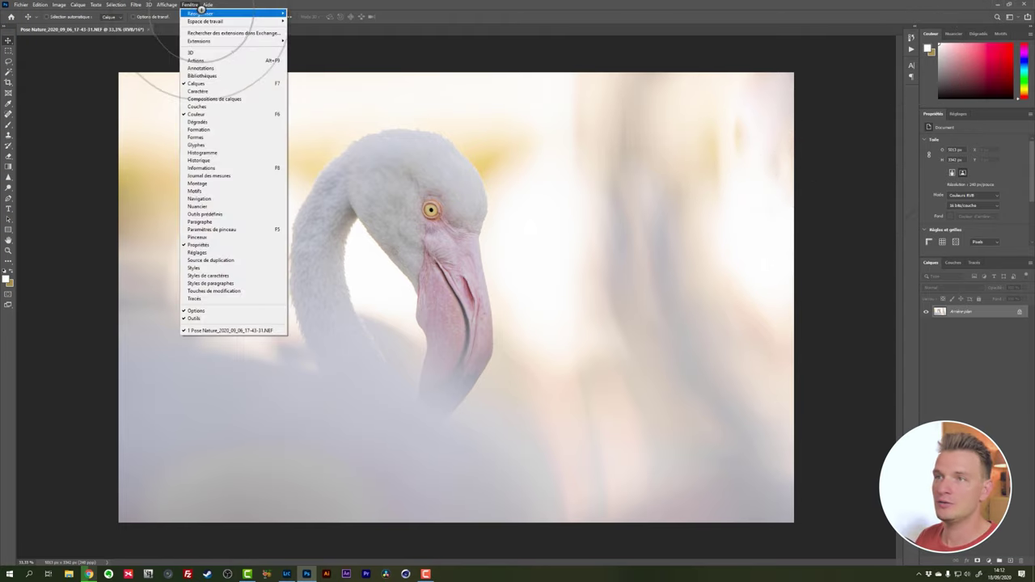
click(212, 59)
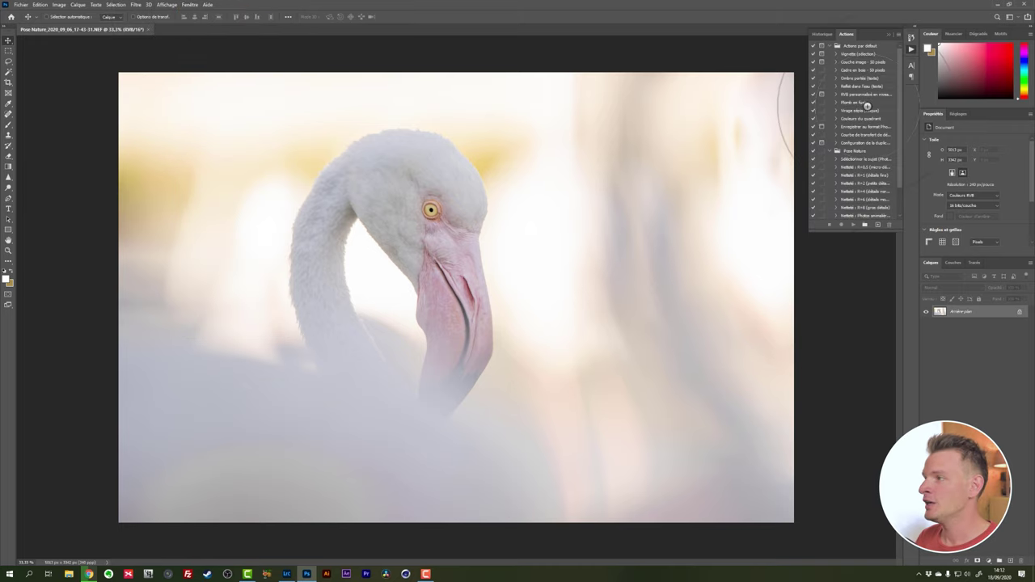
drag(898, 135, 829, 158)
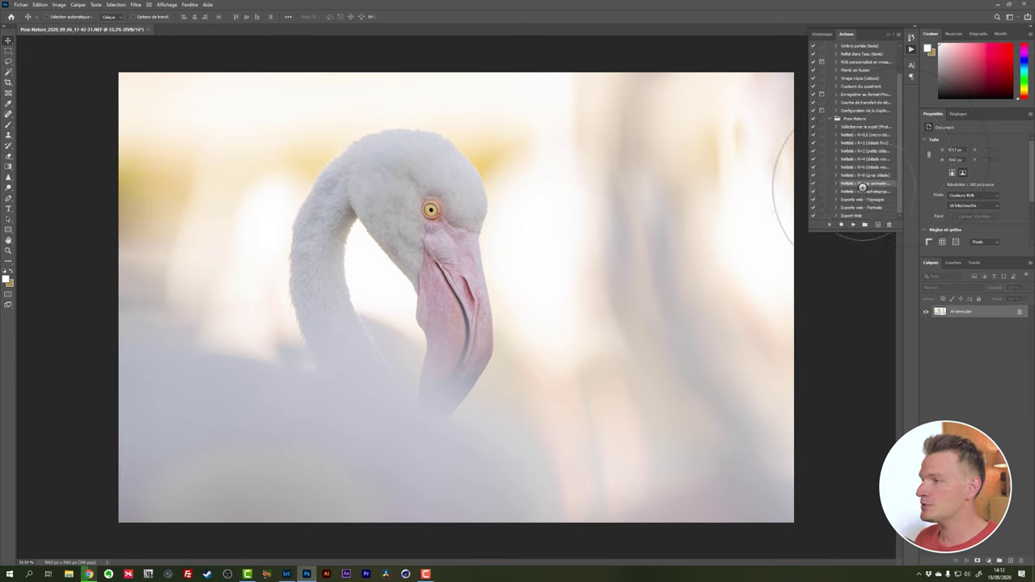
click(862, 184)
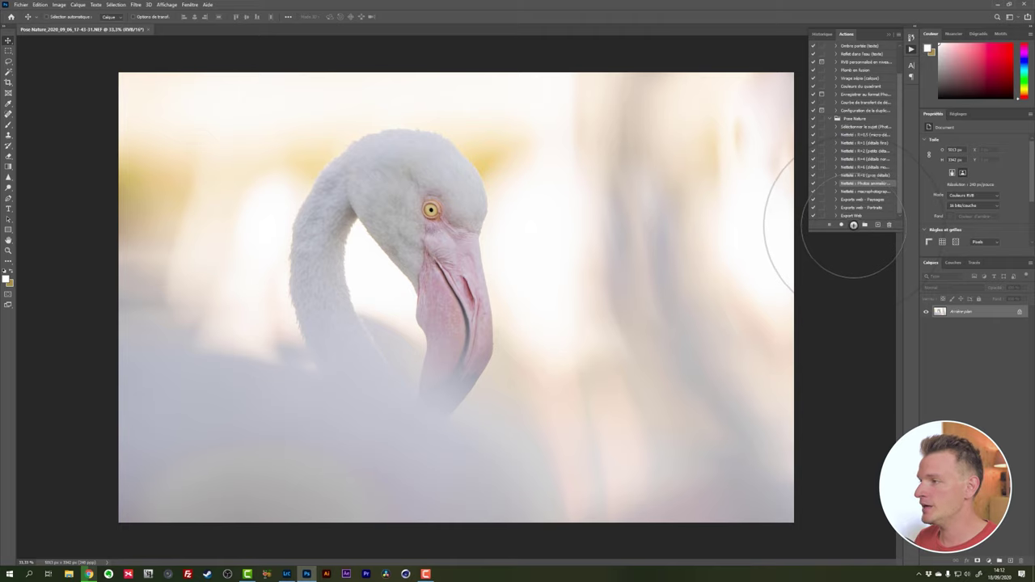
Step: Play the animal-photo sharpening action and zoom in on the flamingo
click(853, 225)
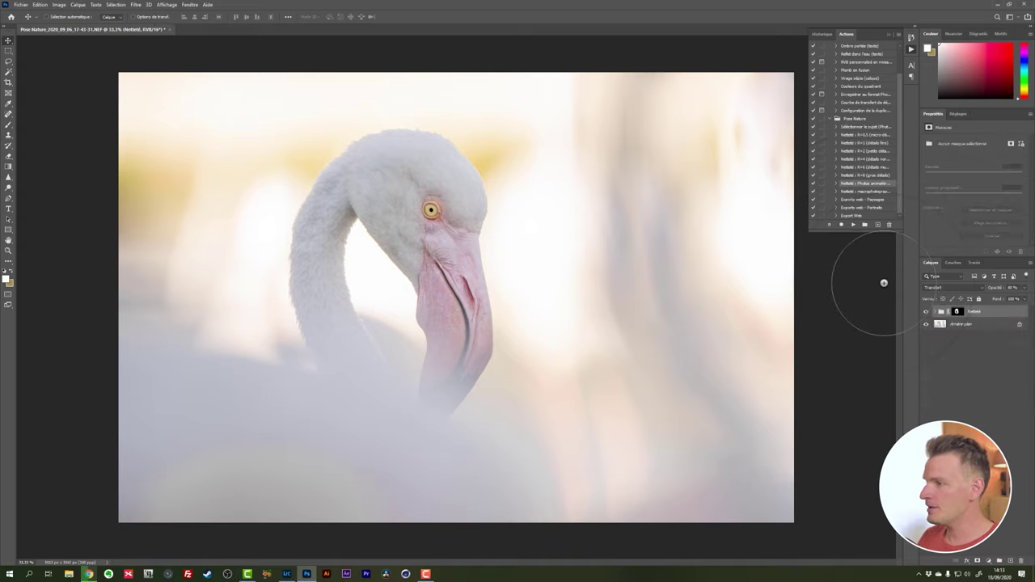
key(ctrl+plus)
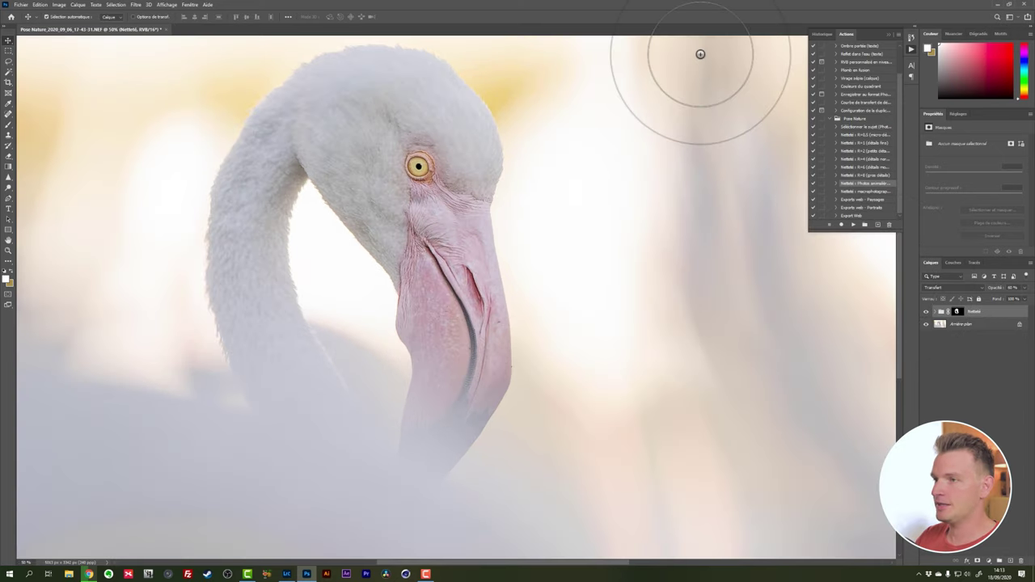
scroll(499, 265, up, 1)
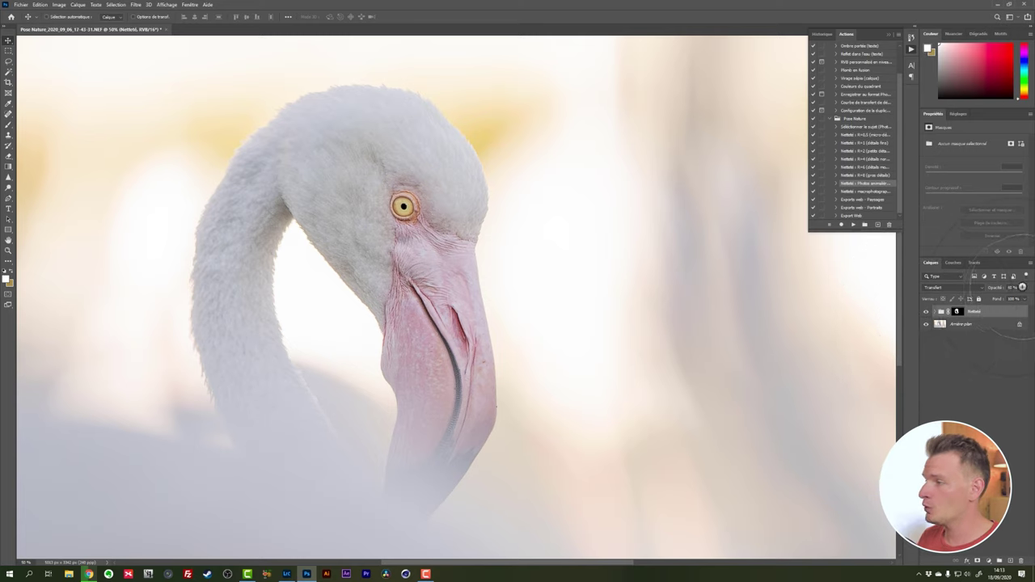
Step: Set the Netteté group's opacity to 95 % and toggle its visibility to compare
click(1025, 286)
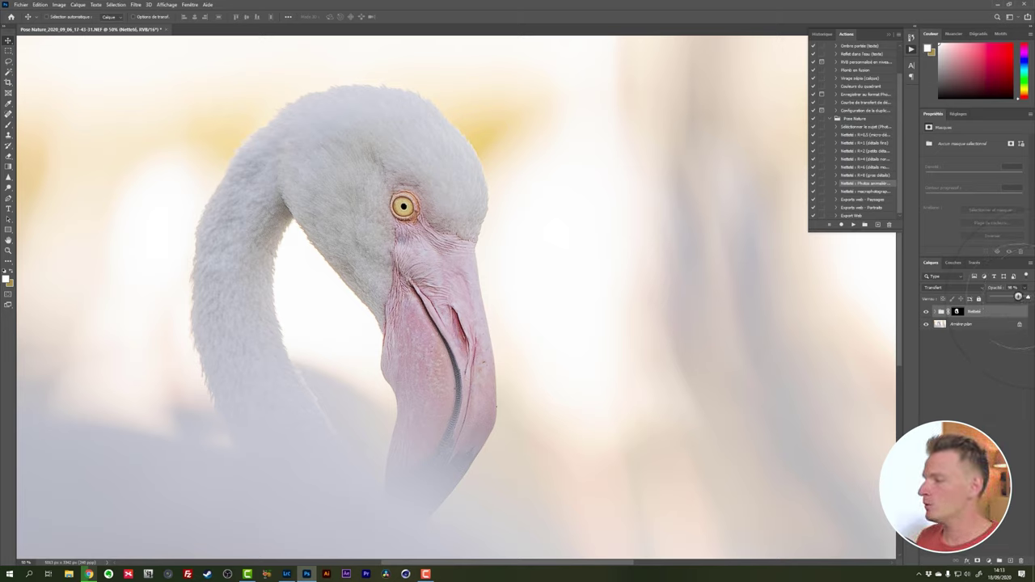
click(1015, 287)
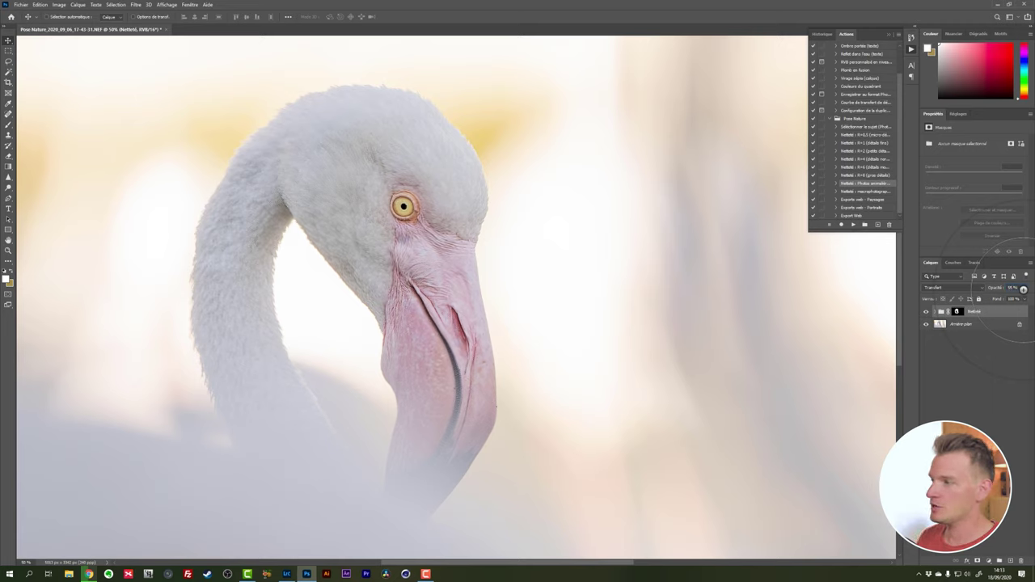
click(922, 313)
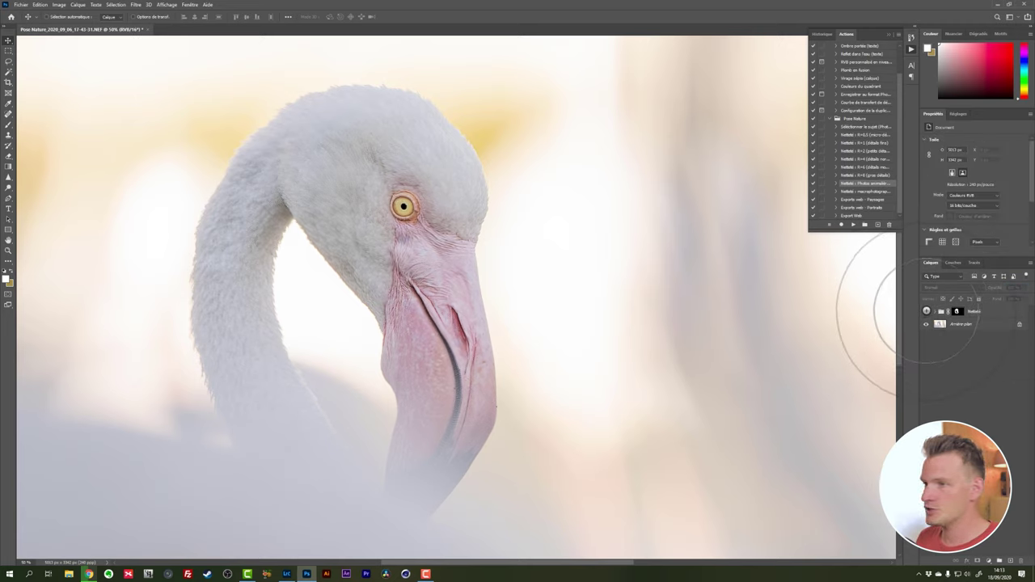
key(ctrl+plus)
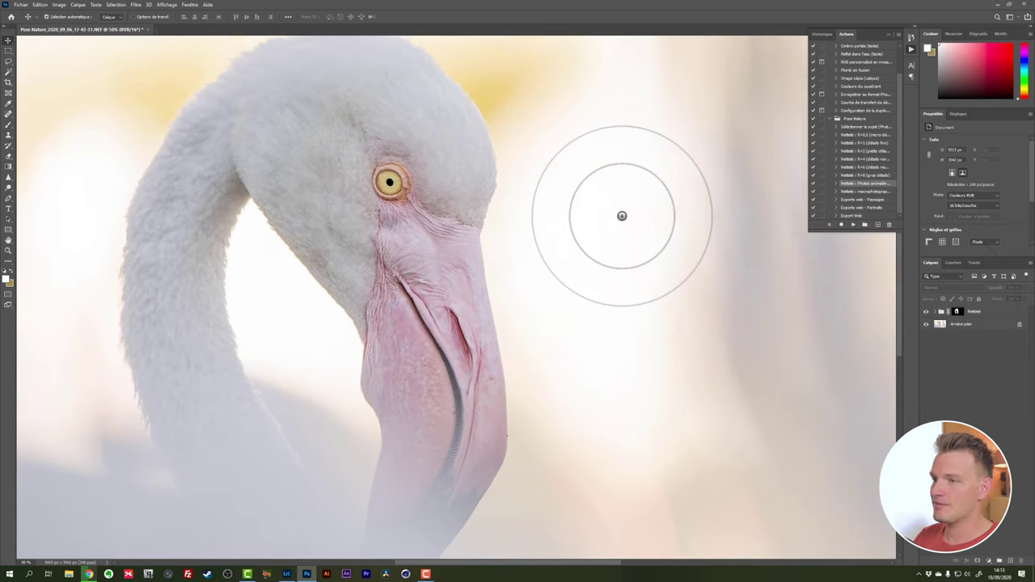
drag(593, 232, 645, 224)
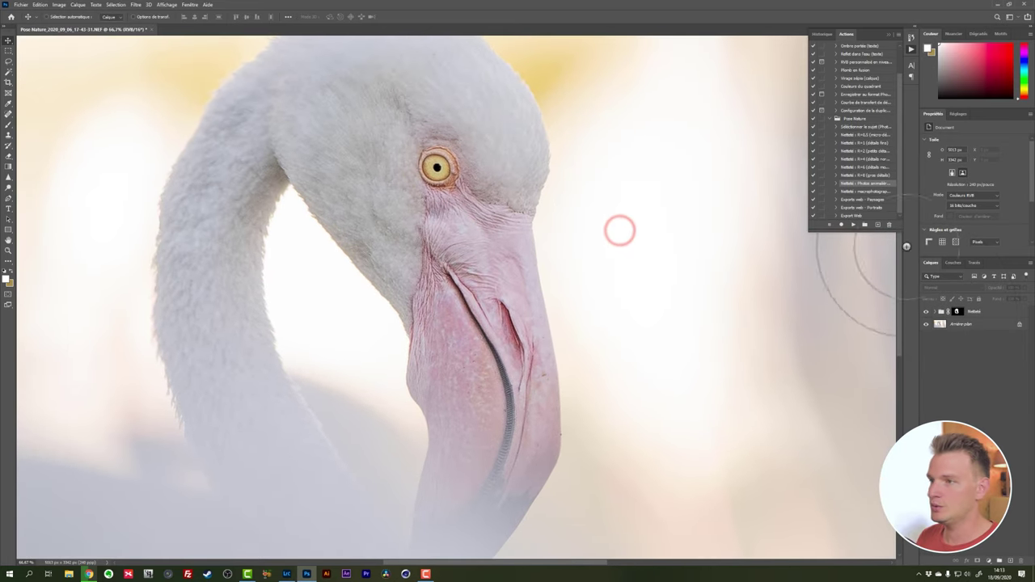
key(ctrl+minus)
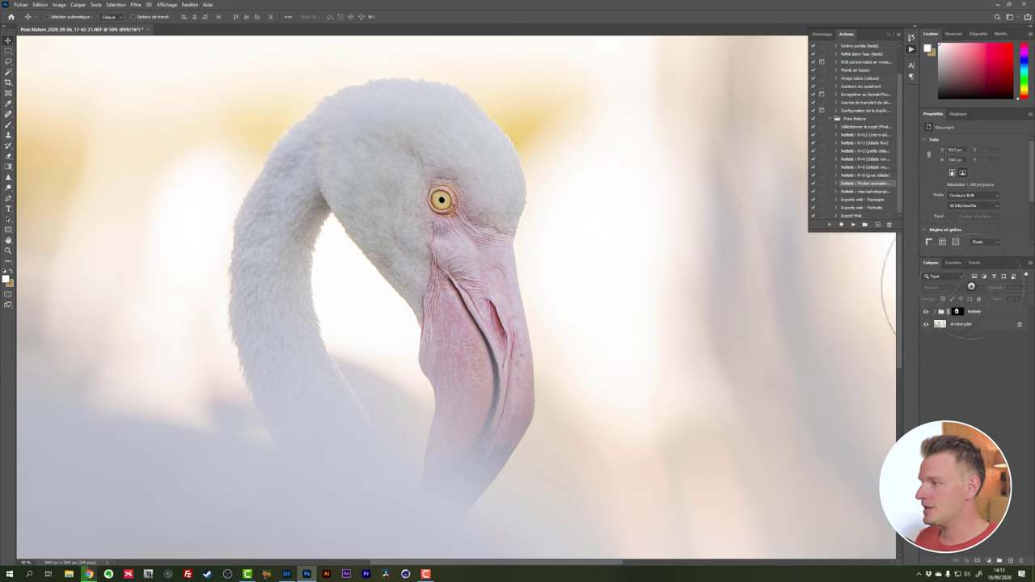
click(927, 312)
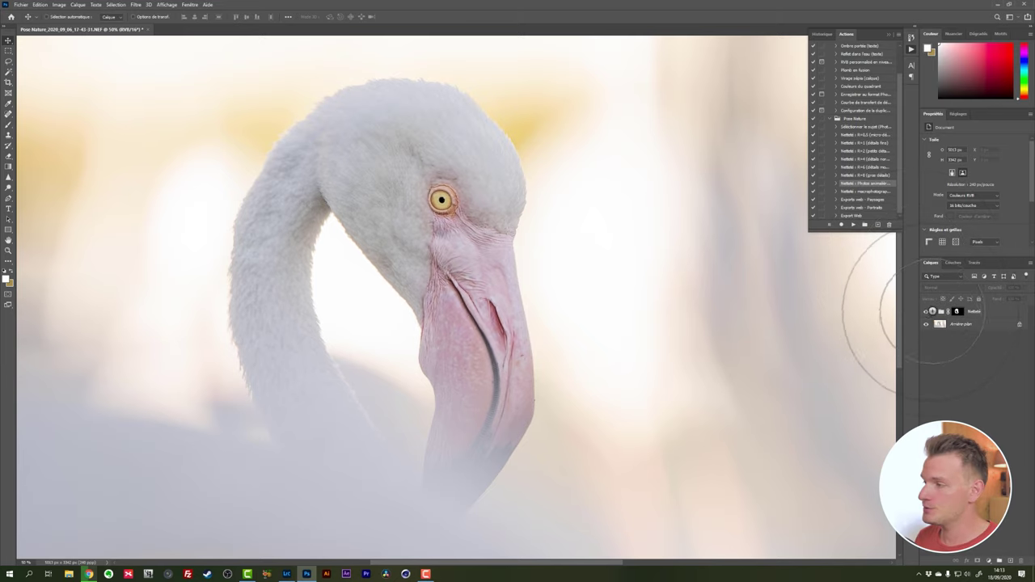
click(635, 250)
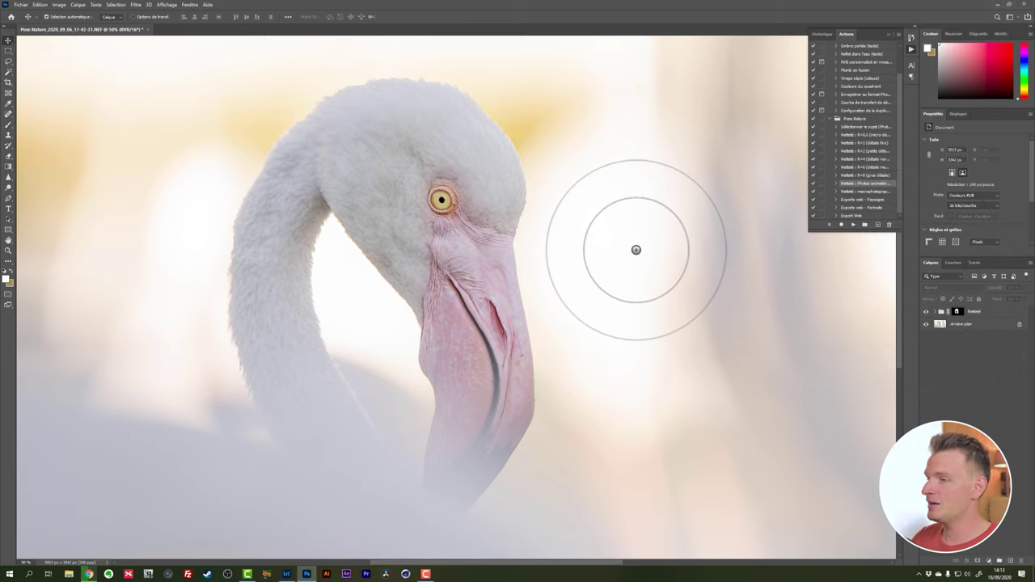
key(ctrl+minus)
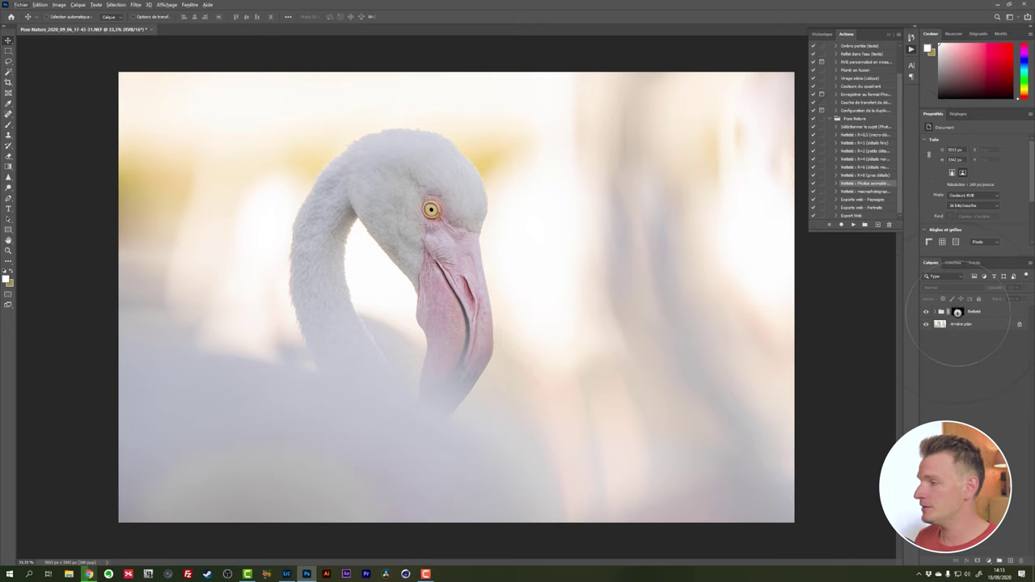
alt+click(959, 311)
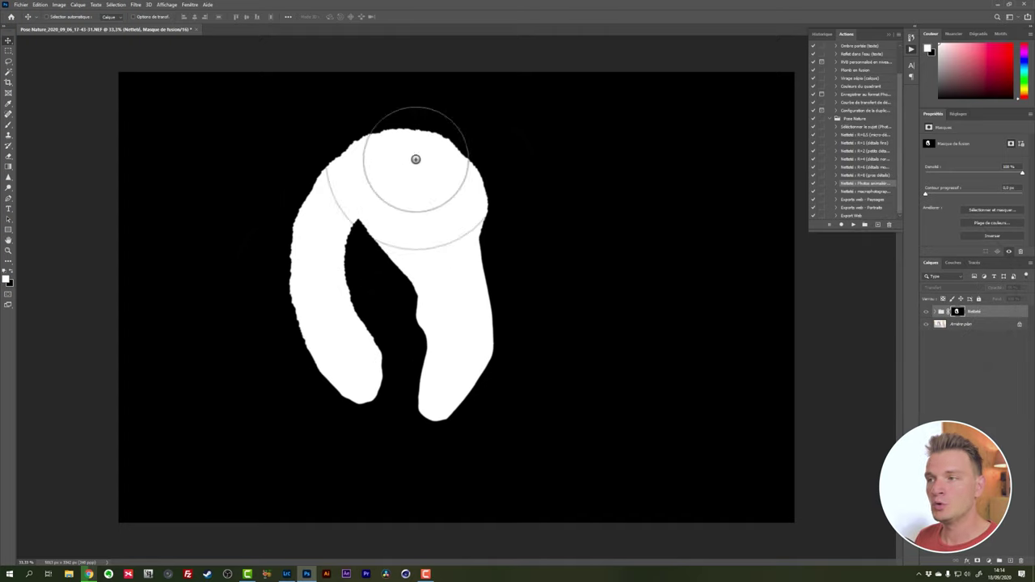
alt+click(957, 311)
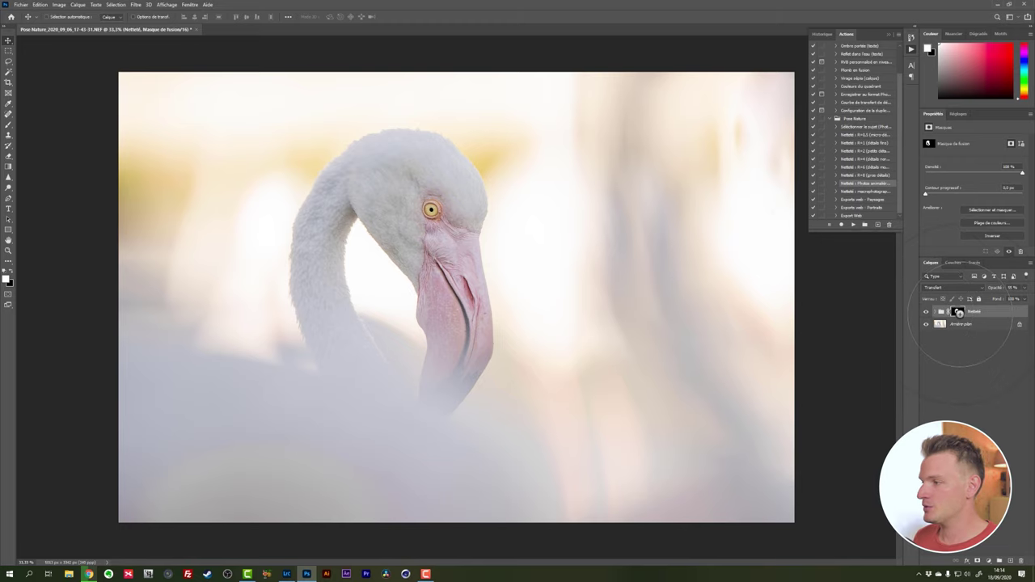
key(ctrl+plus)
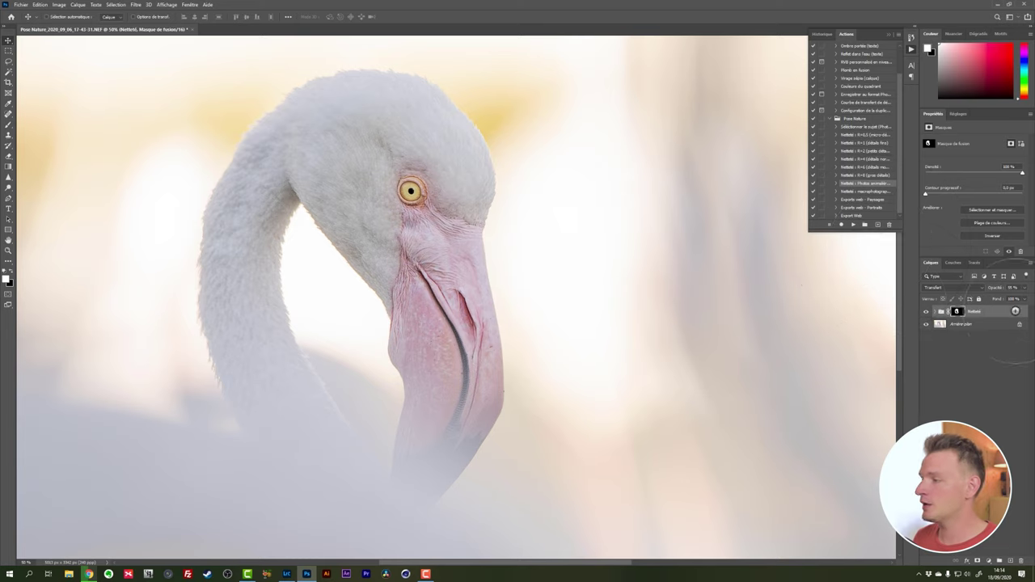
click(926, 311)
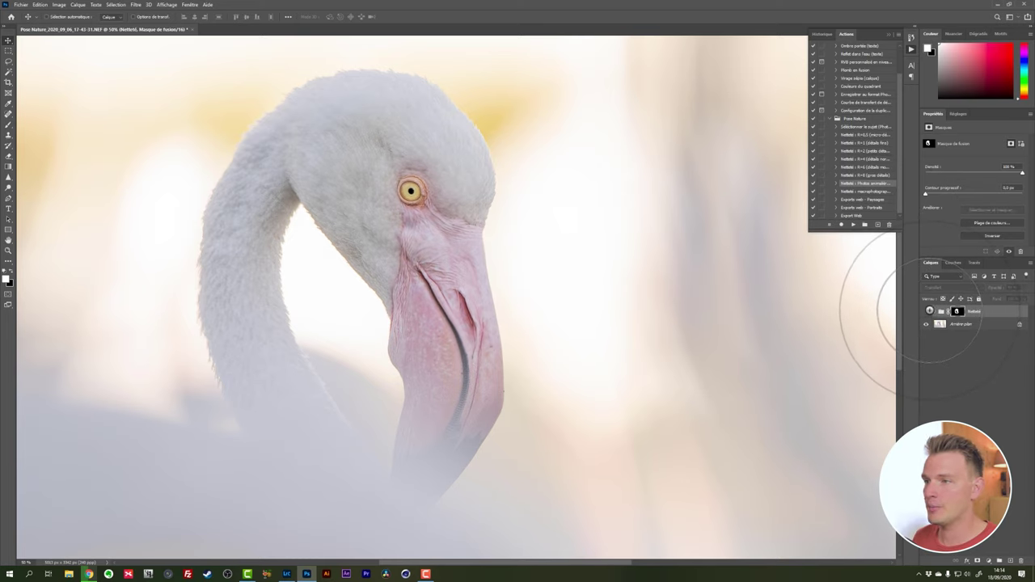
click(927, 311)
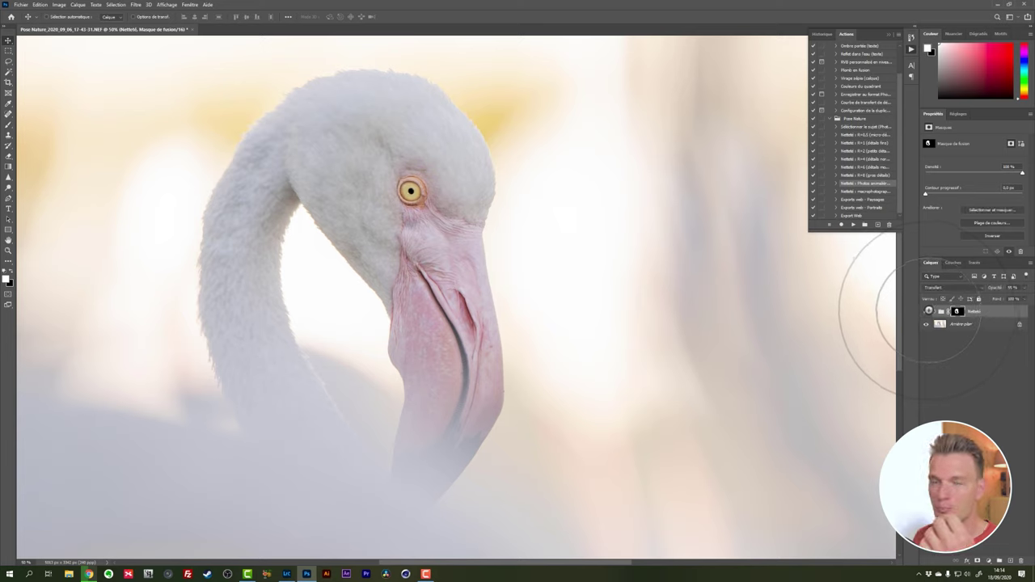
click(926, 311)
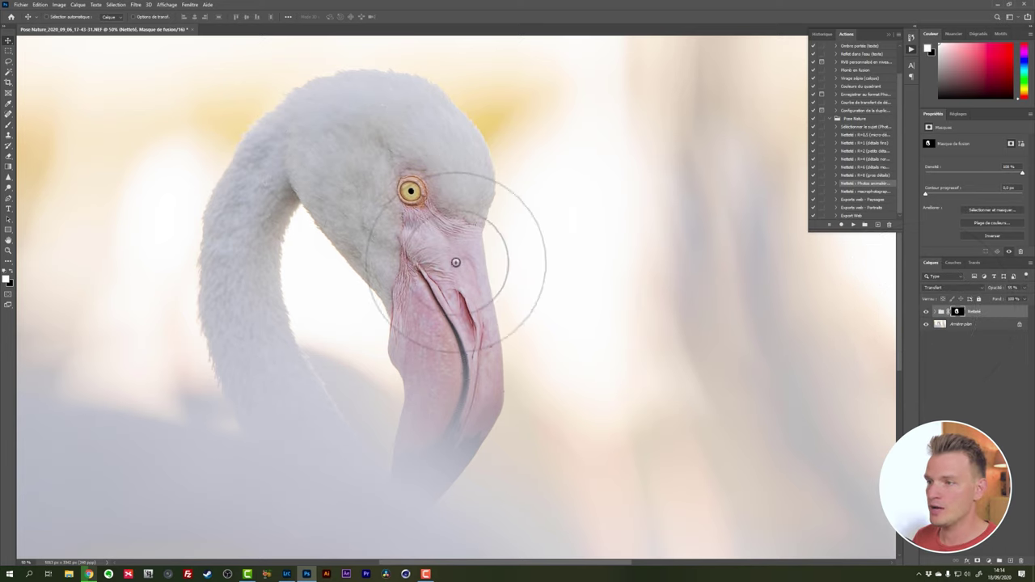
click(1016, 286)
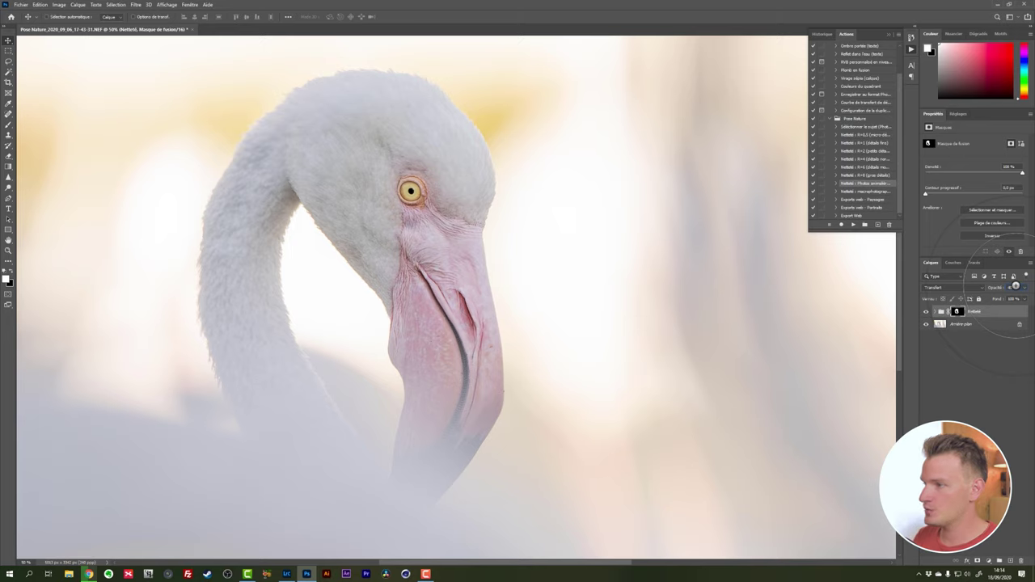
click(930, 343)
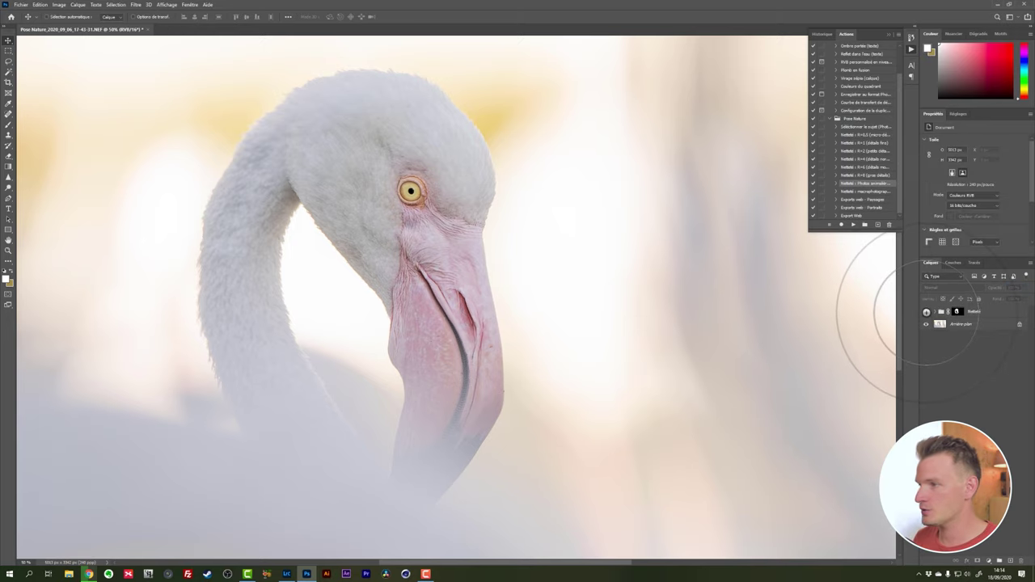